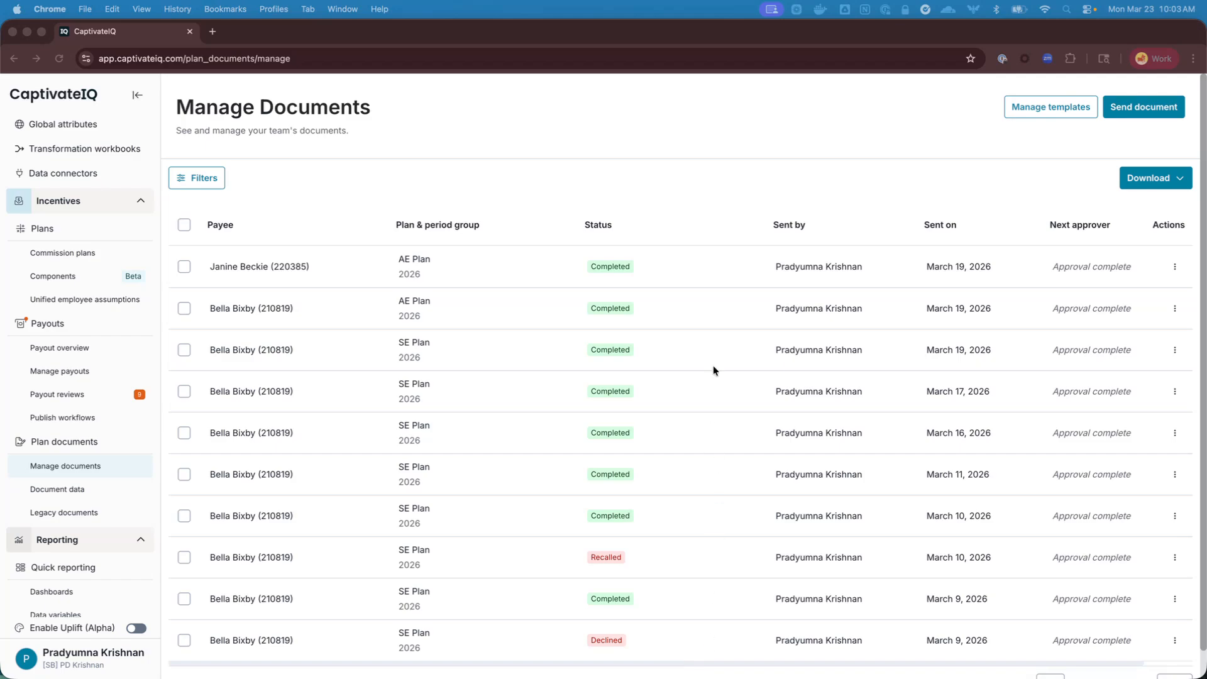
Create a new document template and upload the file Sample - Solutions Engineer Compensation Plan.pdf to it
left_click(1038, 108)
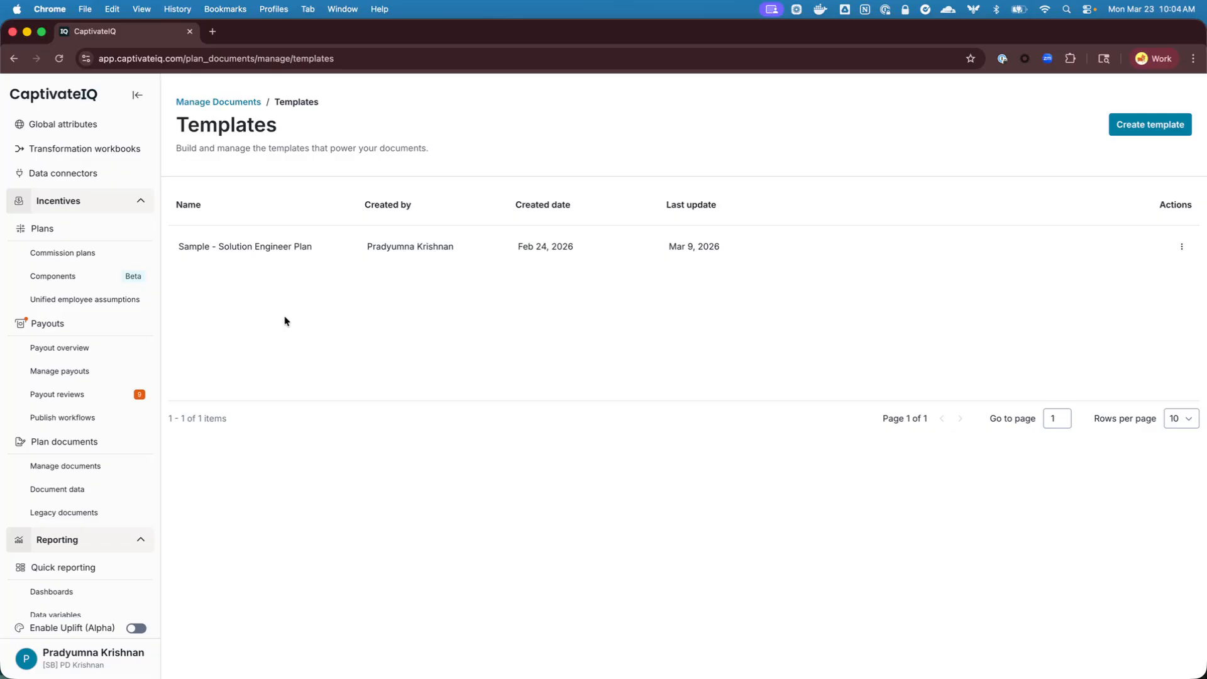
left_click(1126, 126)
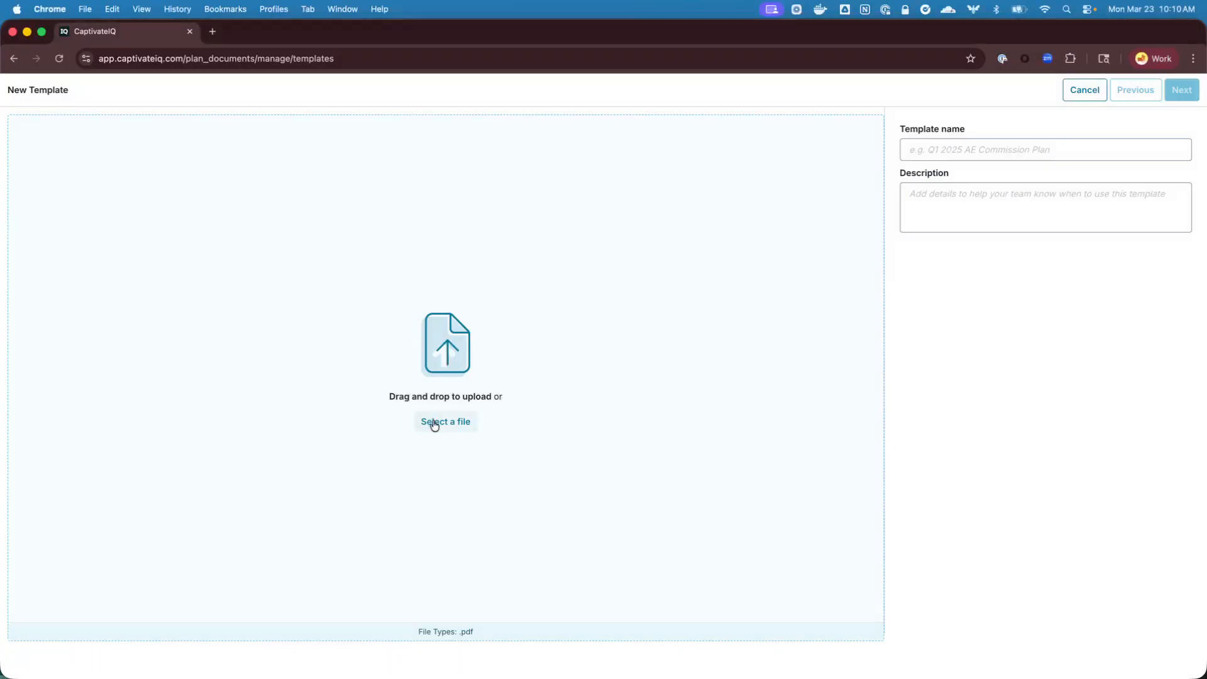
left_click(434, 422)
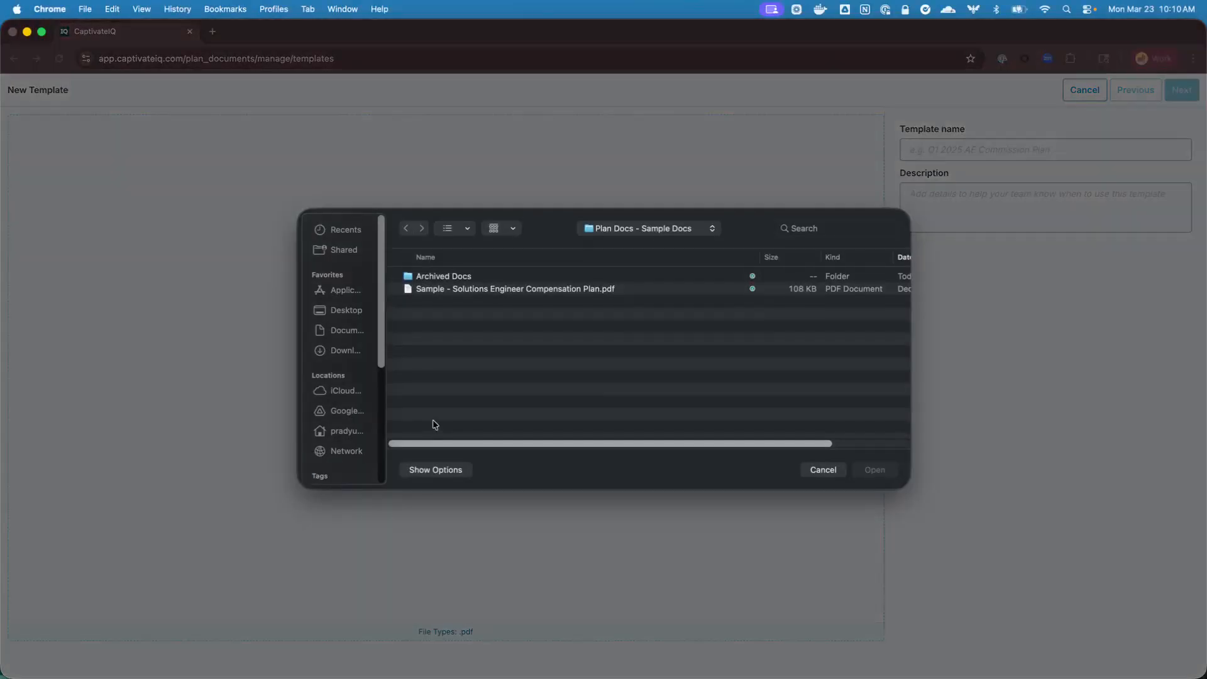
left_click(481, 292)
left_click(894, 472)
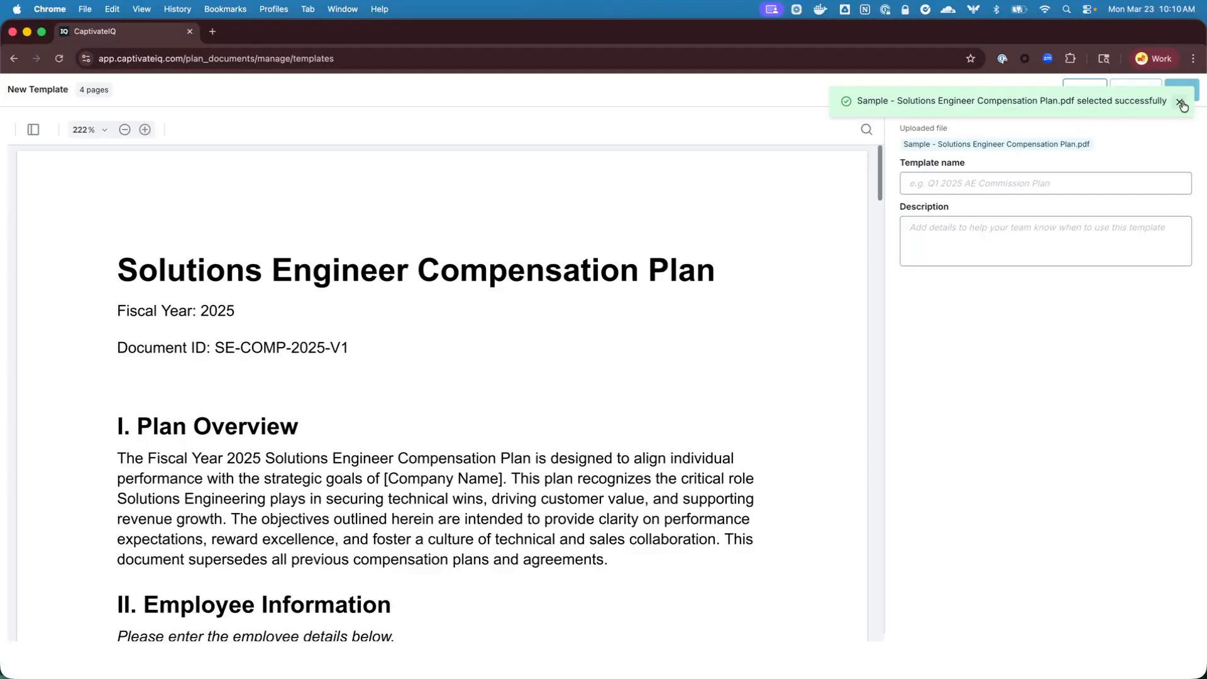
left_click(1179, 101)
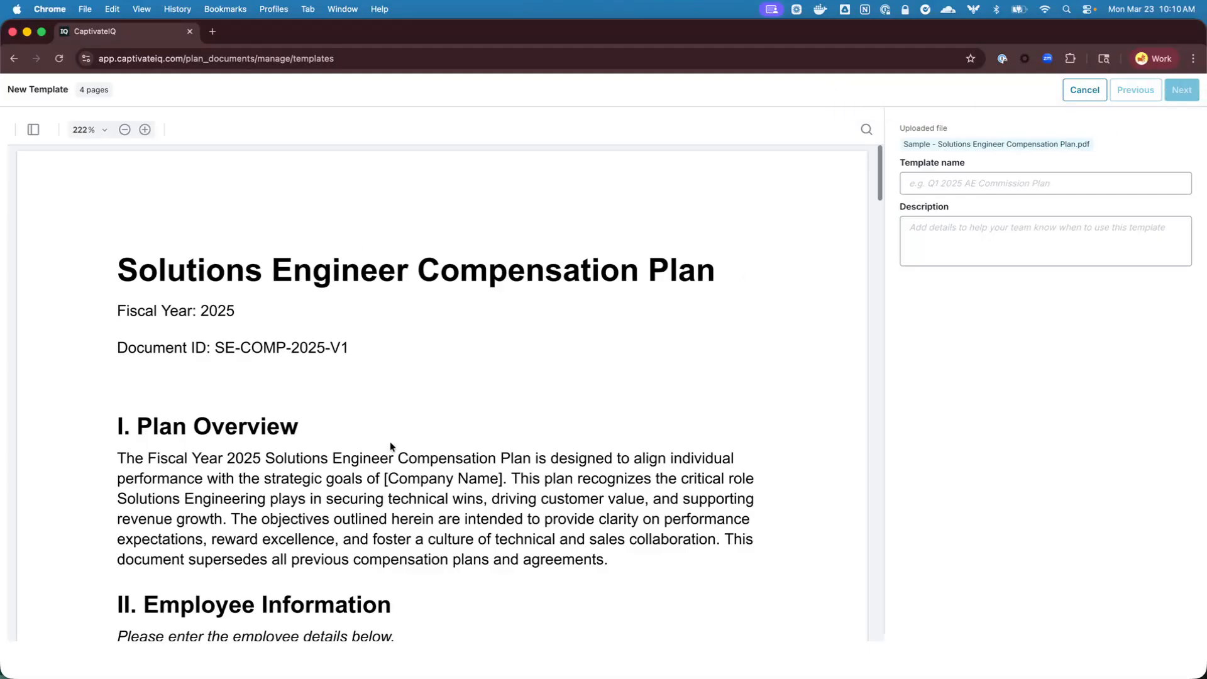
Name the template "Solutions Engineer Plan Doc - 0323"
scroll(351, 434, "down", 10)
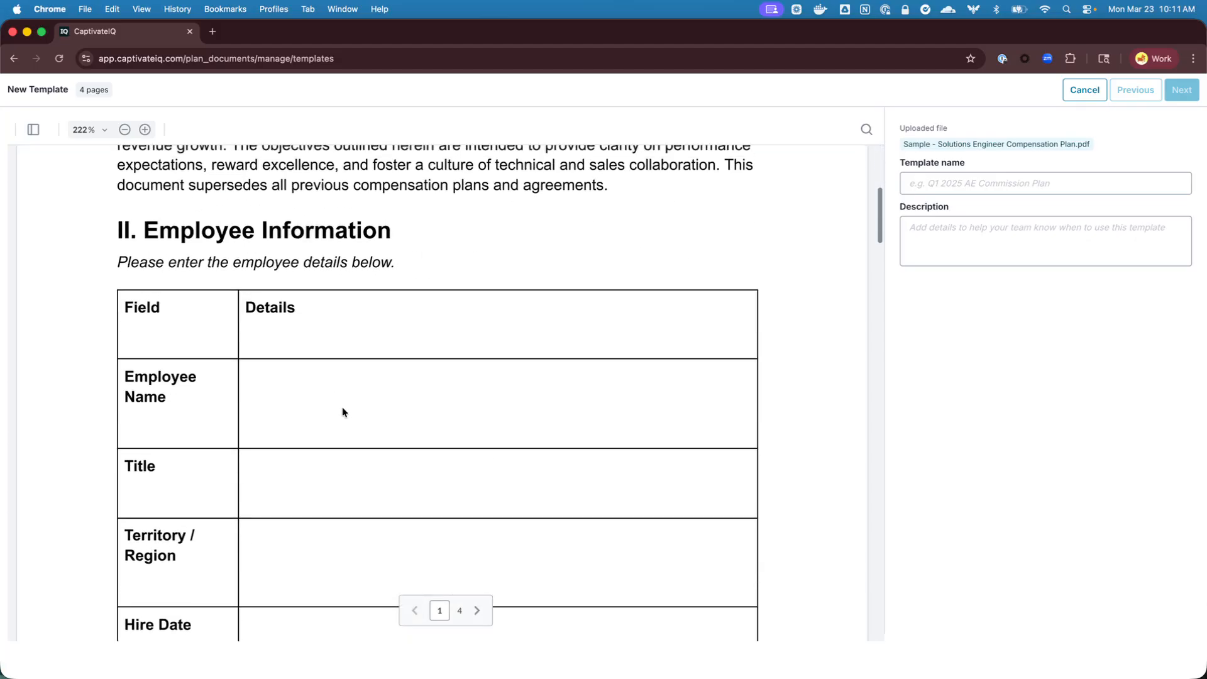
scroll(763, 248, "up", 10)
left_click(949, 185)
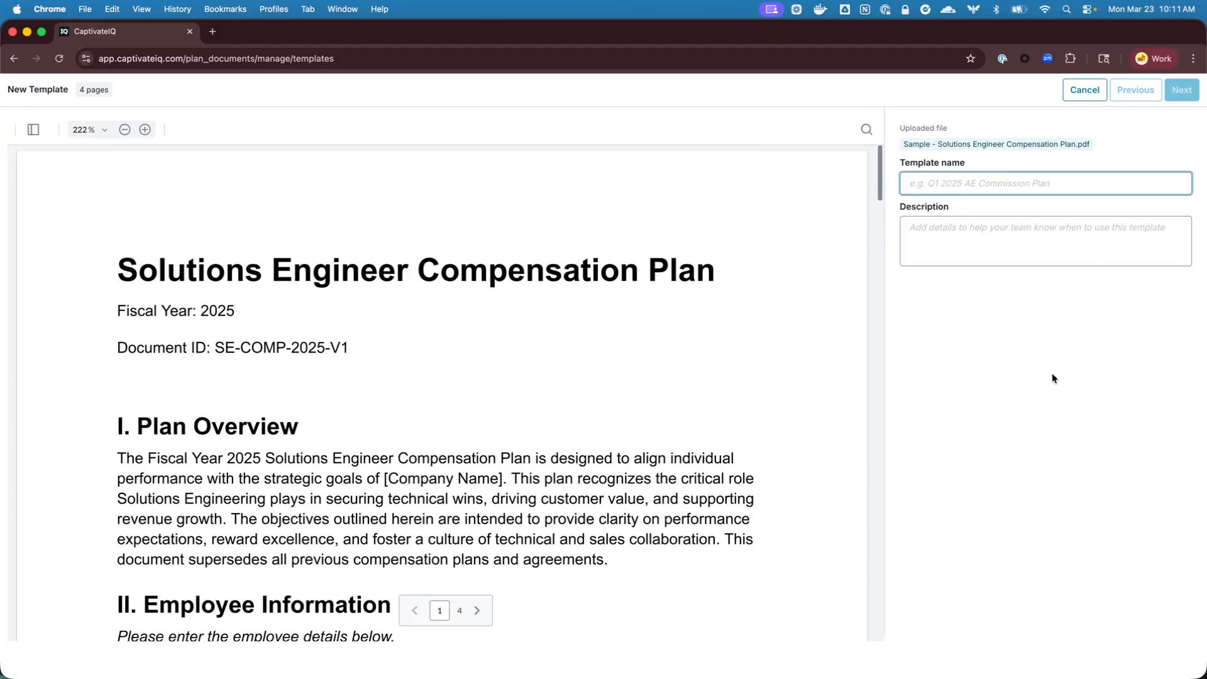
type("SOlution")
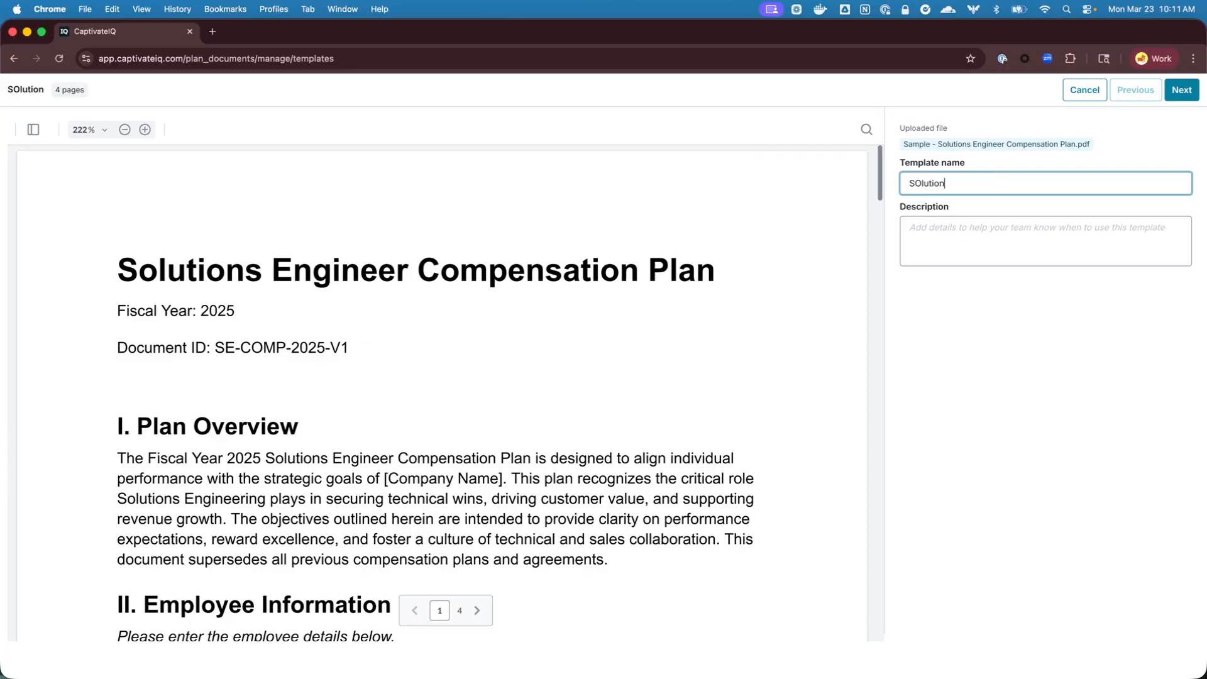
type("s Engineer Plan")
left_click(914, 183)
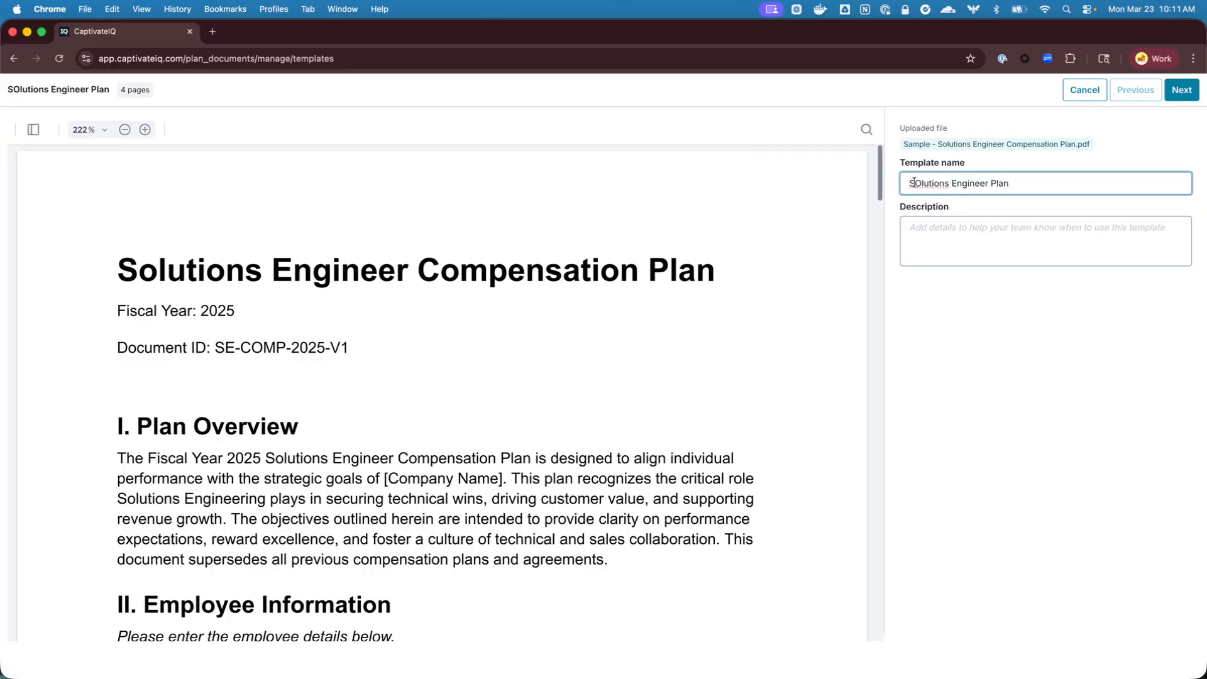
key("BackSpace")
type("o")
type(" Doc -")
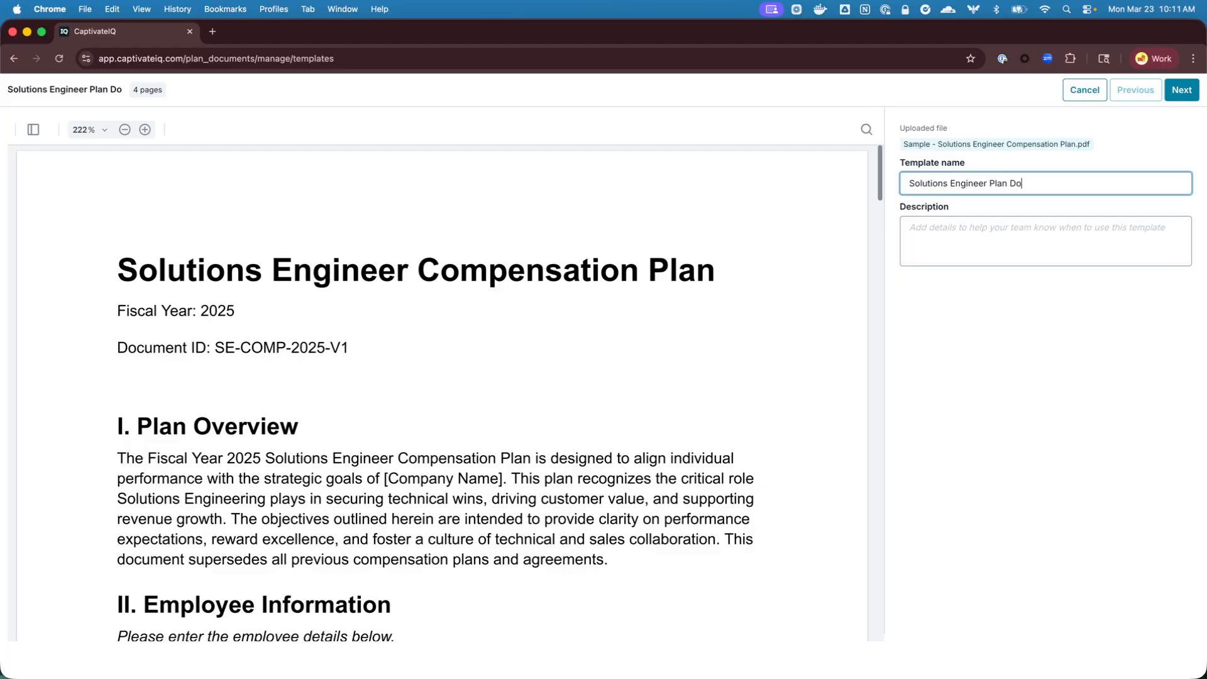
type(" 0323")
Enter "Sample Description" as the template description and continue to the data mapping stage
left_click(958, 229)
type("Sample Description")
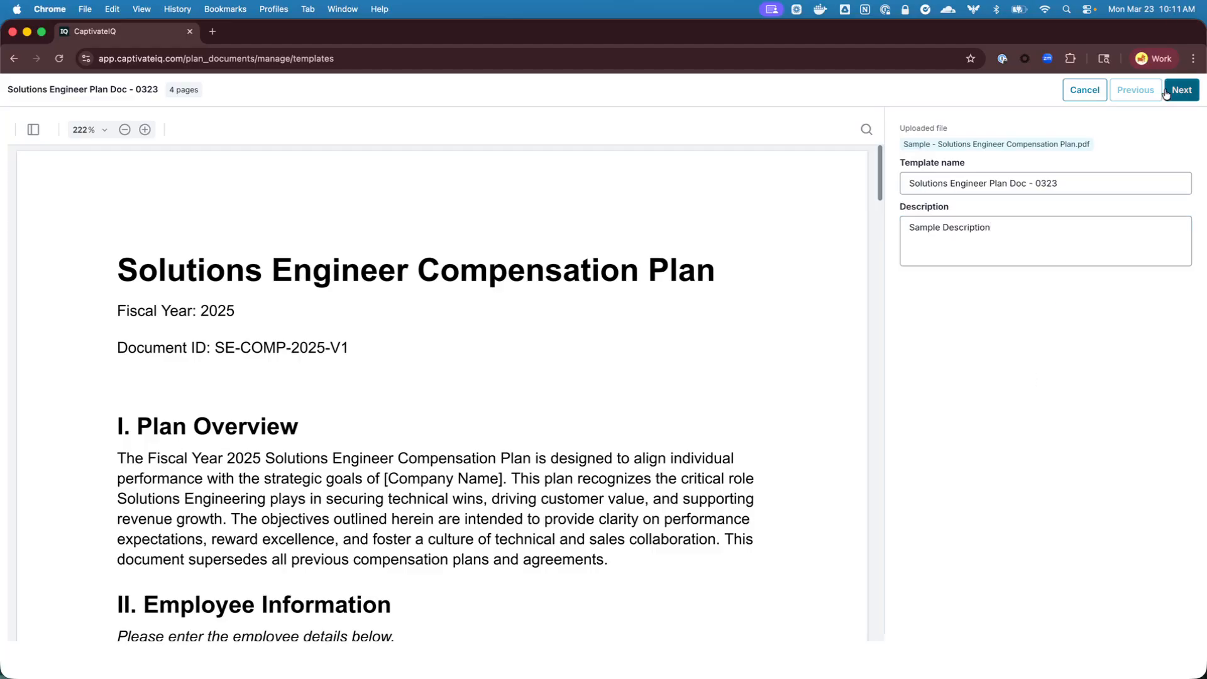
left_click(1176, 90)
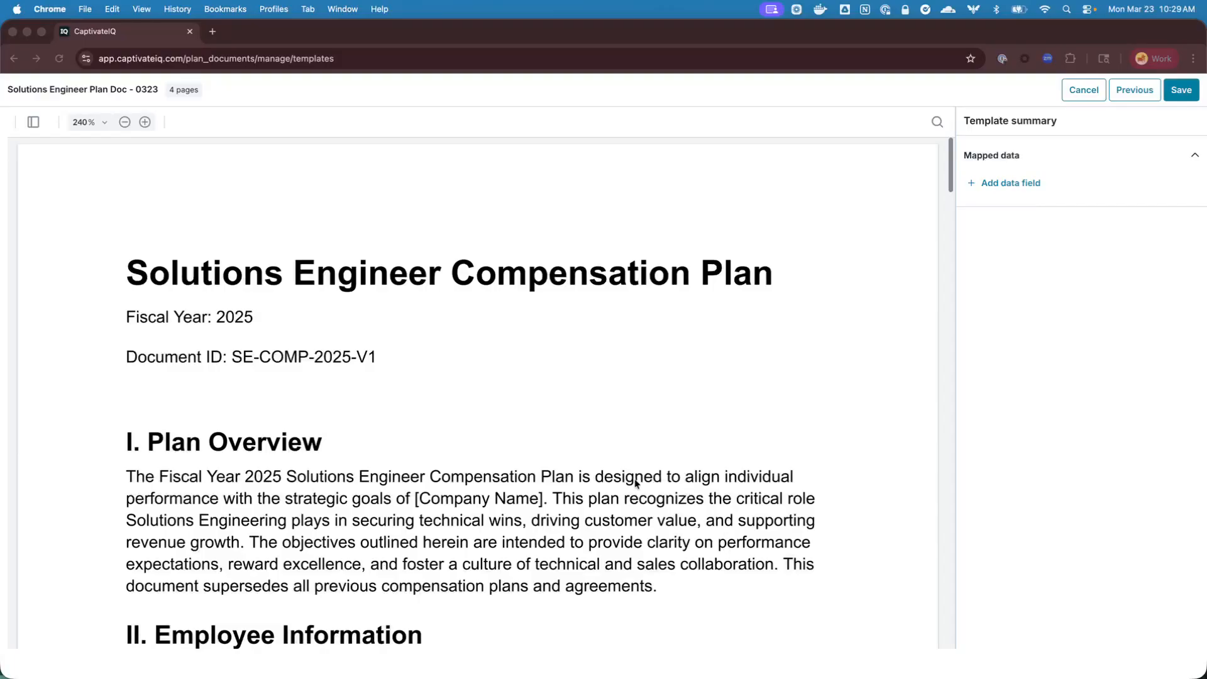
Draw a data field across the Details cell of the Employee Name row in the Employee Information table
scroll(403, 444, "down", 6)
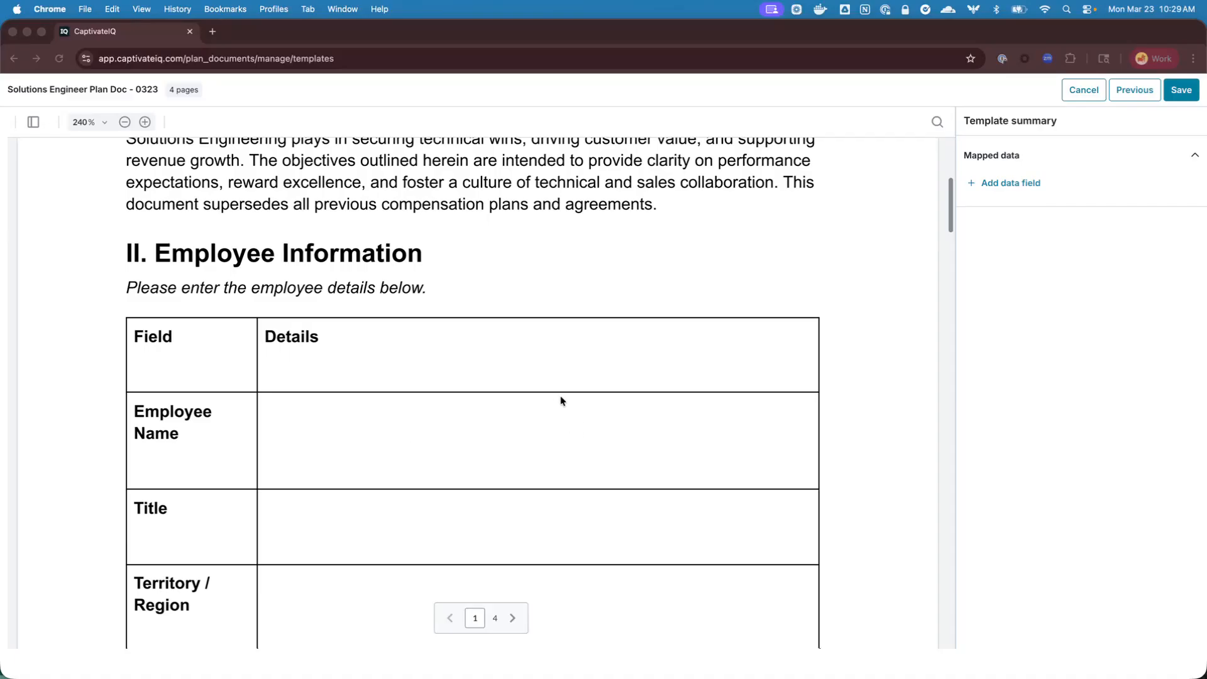
scroll(715, 294, "down", 1)
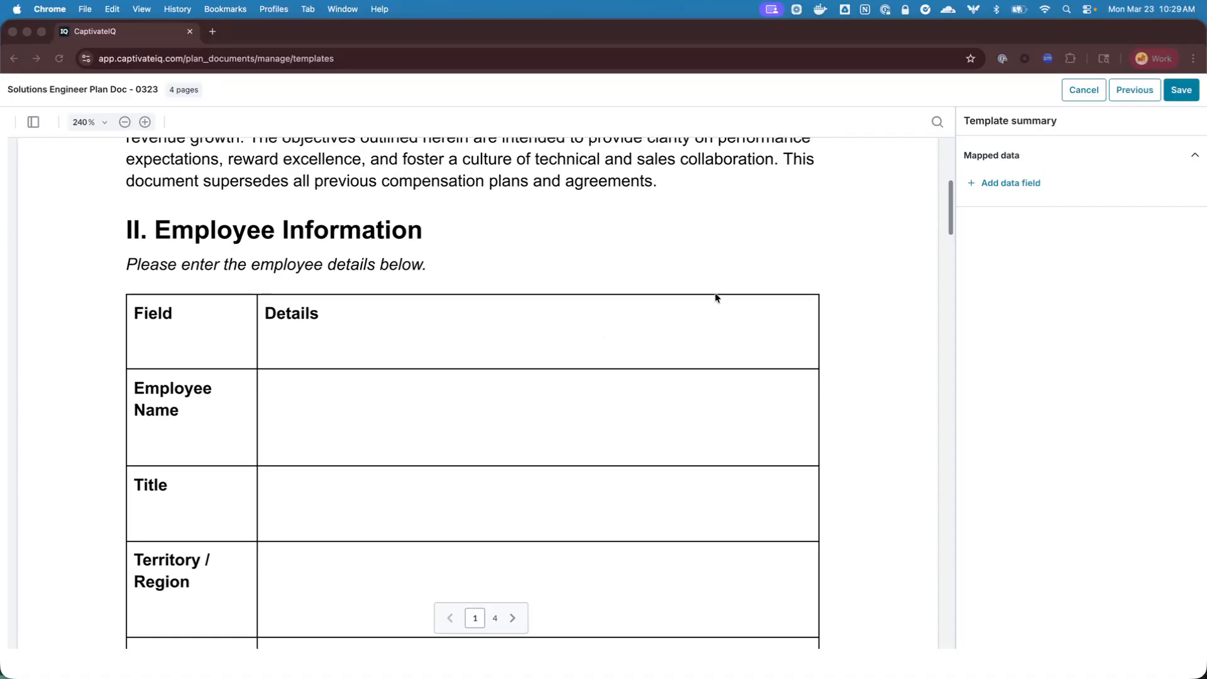
left_click(1033, 182)
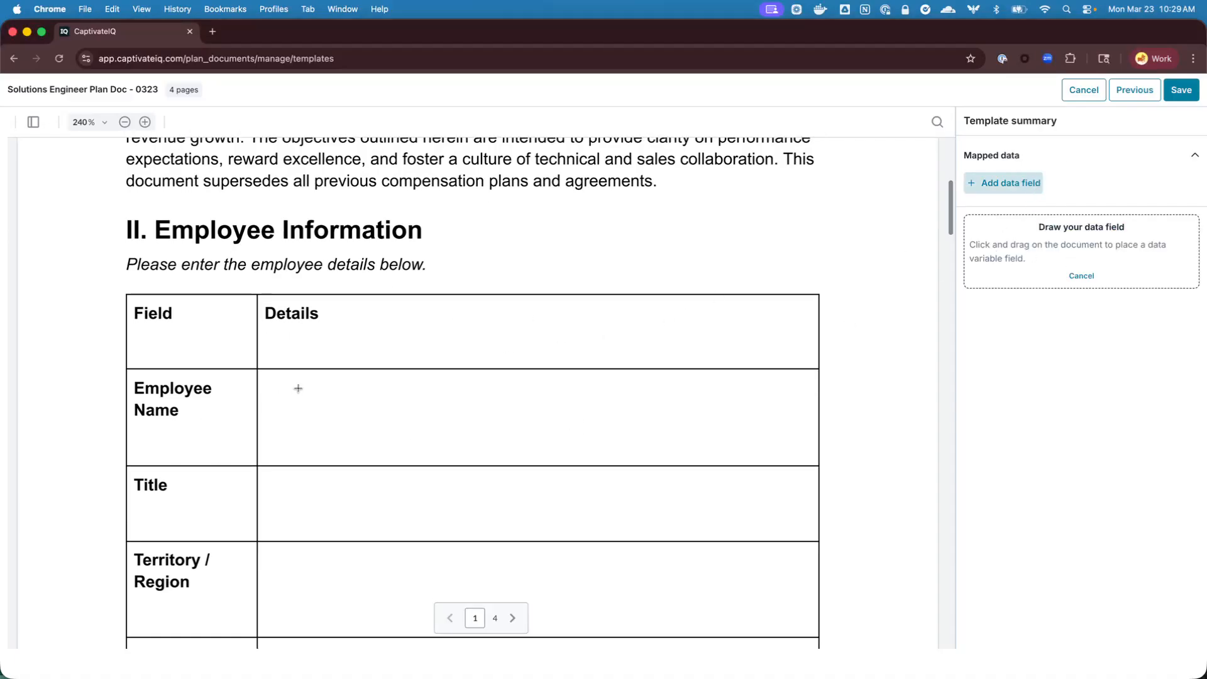
mouse_move(263, 380)
left_mouse_down()
mouse_move(334, 401)
mouse_move(788, 437)
left_mouse_up()
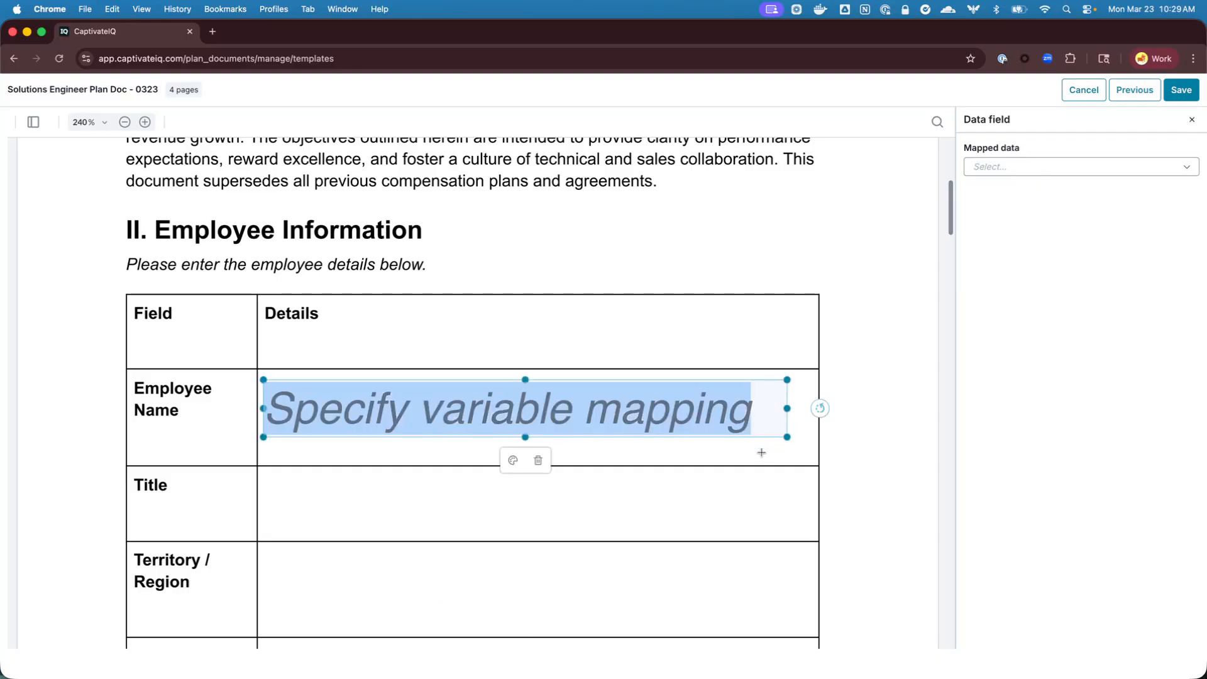
Map the new data field to {{Employee Attributes::Employee Name}}
left_click(1017, 167)
type("employee")
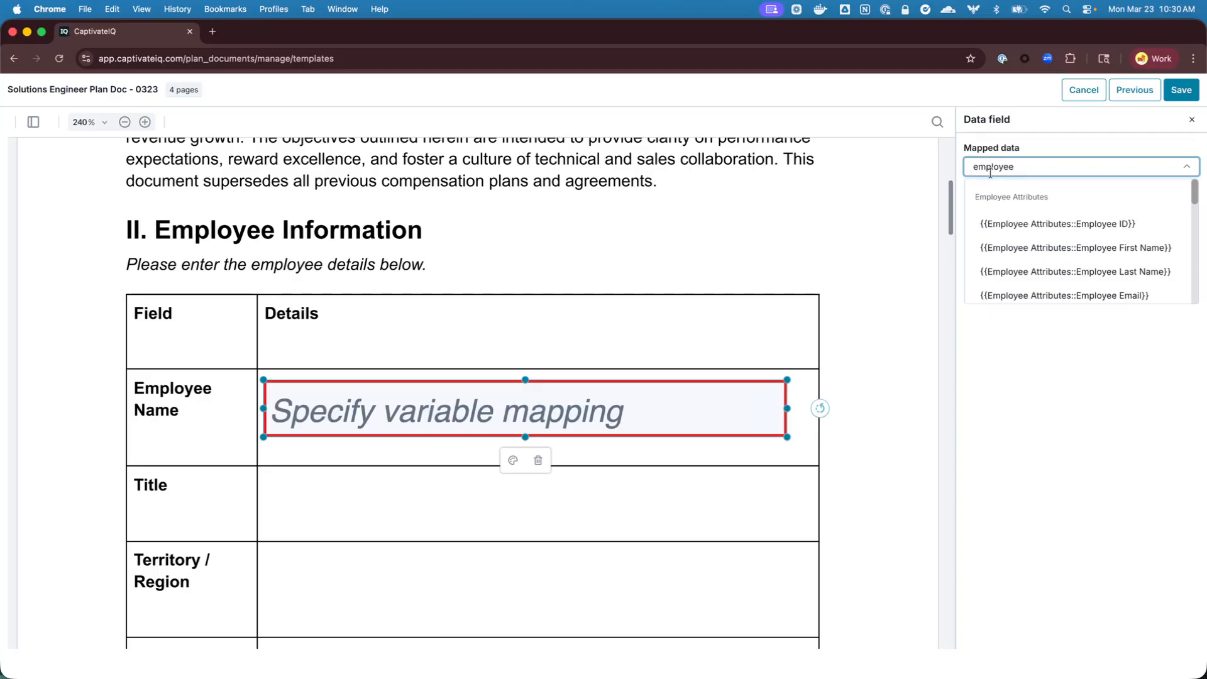
type(" name")
left_click(1039, 239)
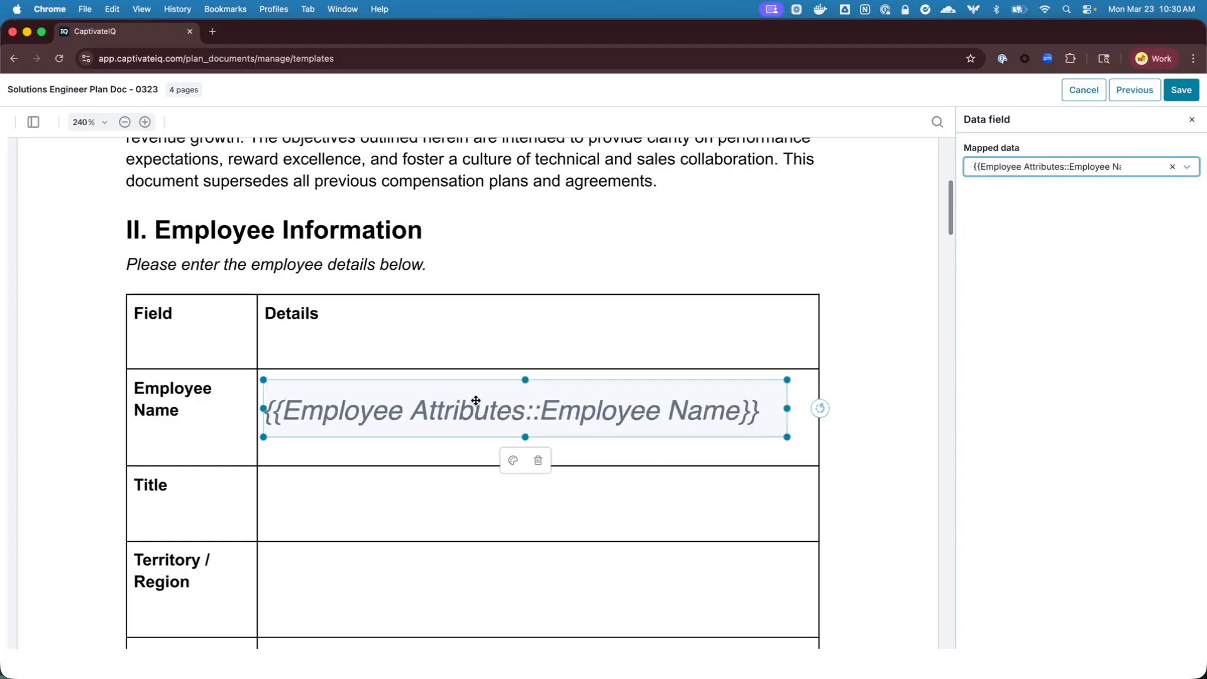
Format the Employee Name field as black, top-aligned Helvetica at size 10, with dynamic font scaling turned off
left_click(514, 460)
left_click(22, 327)
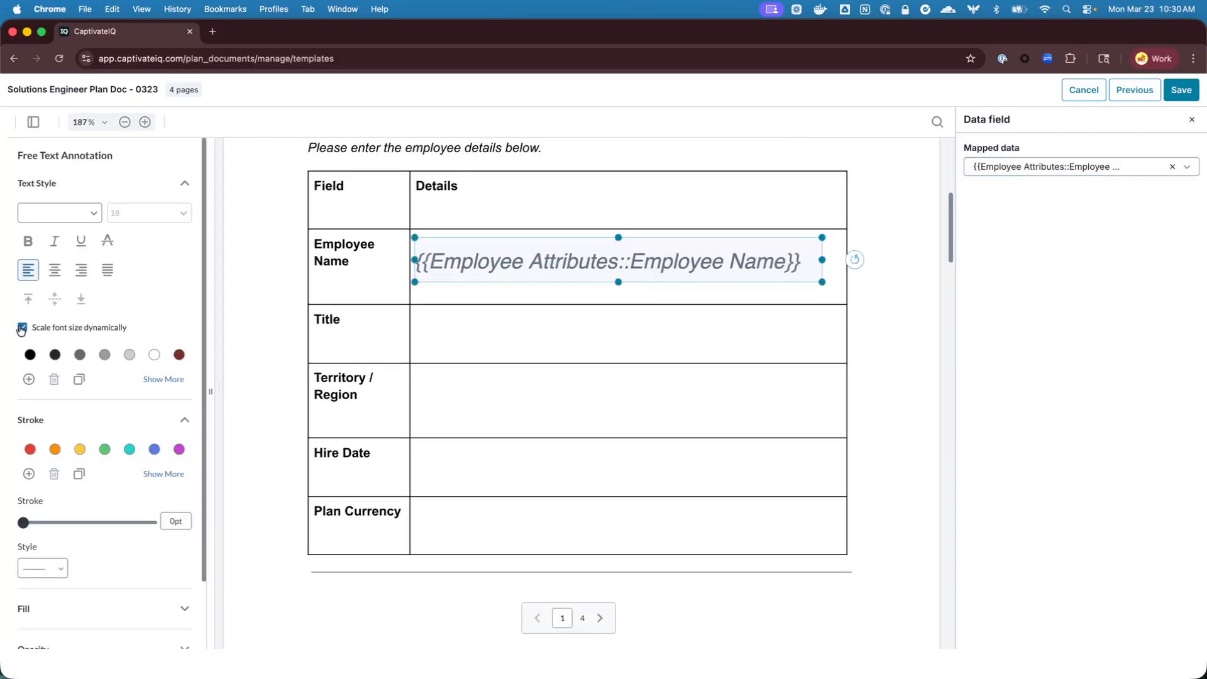
left_click(30, 356)
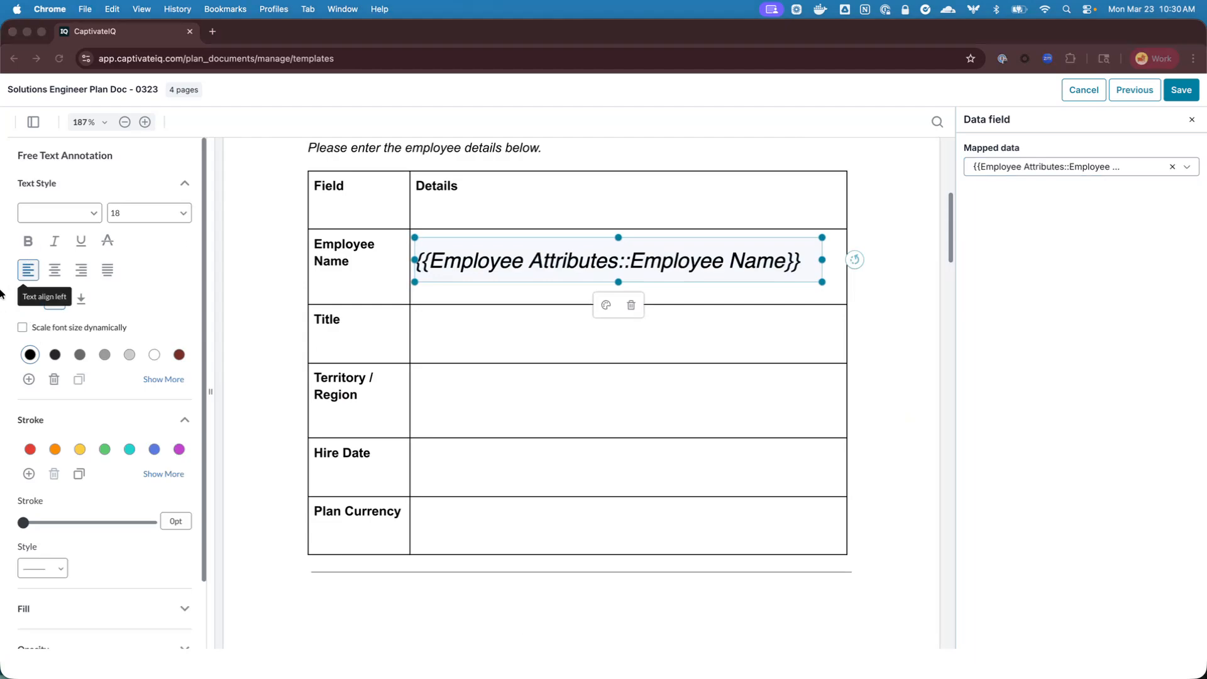
left_click(28, 299)
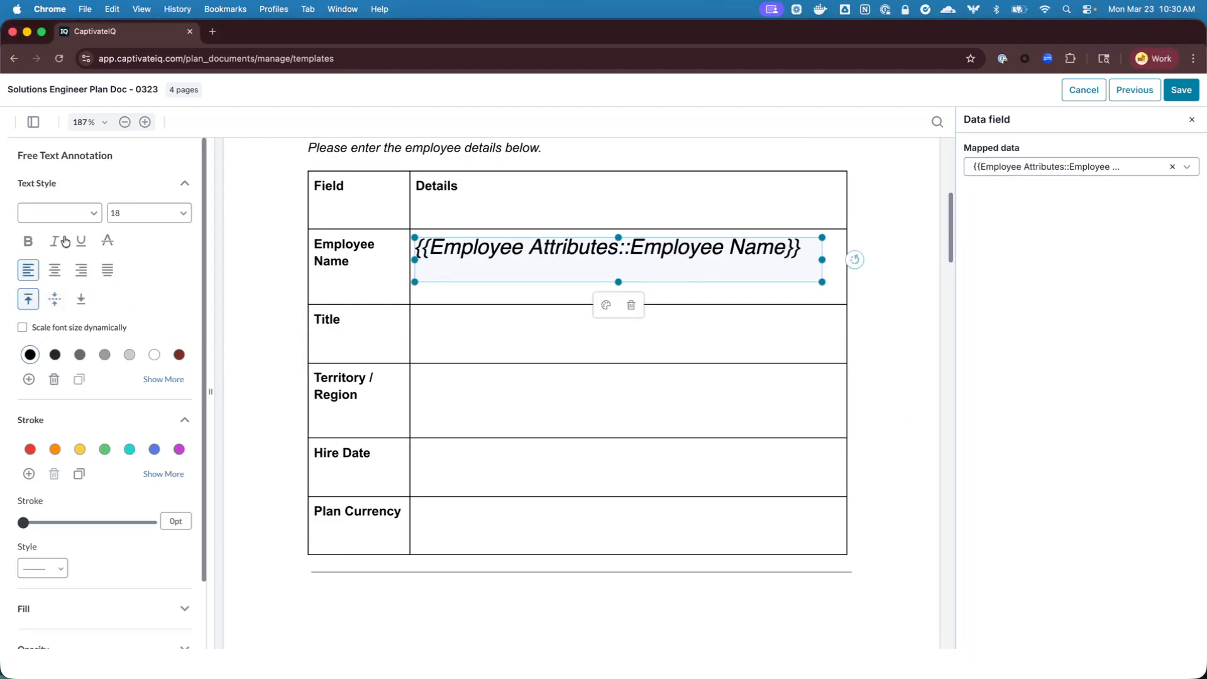
left_click(76, 220)
left_click(56, 250)
left_click(134, 213)
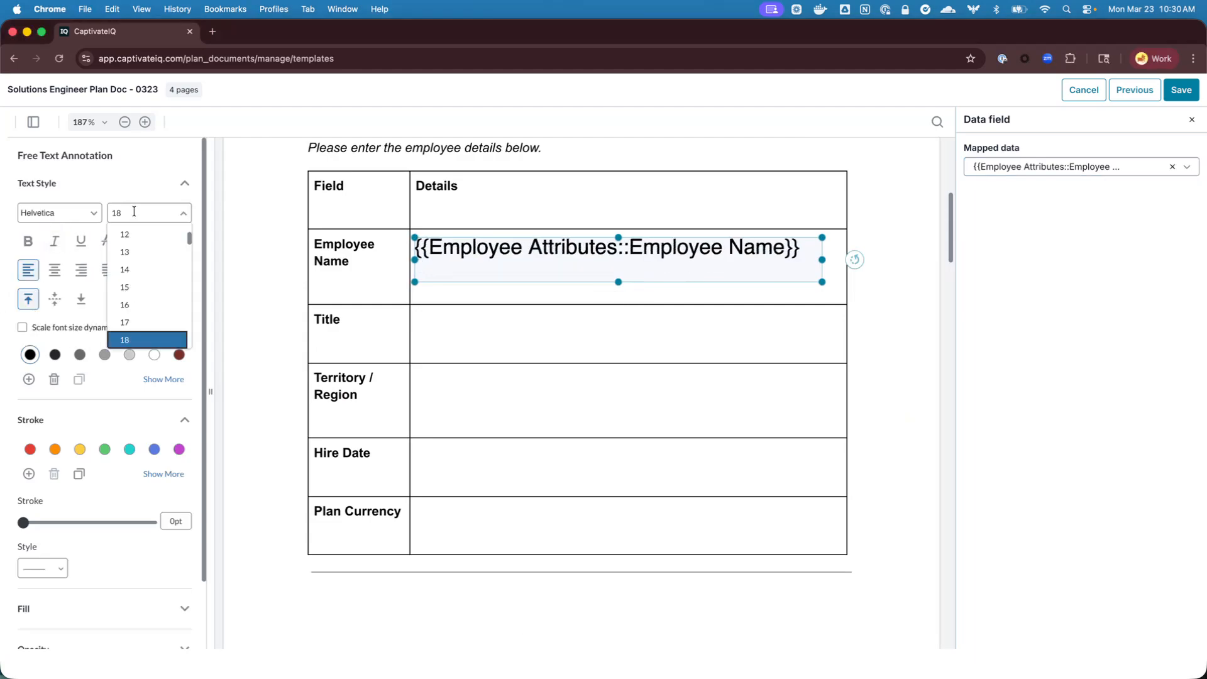
scroll(139, 268, "up", 2)
left_click(135, 254)
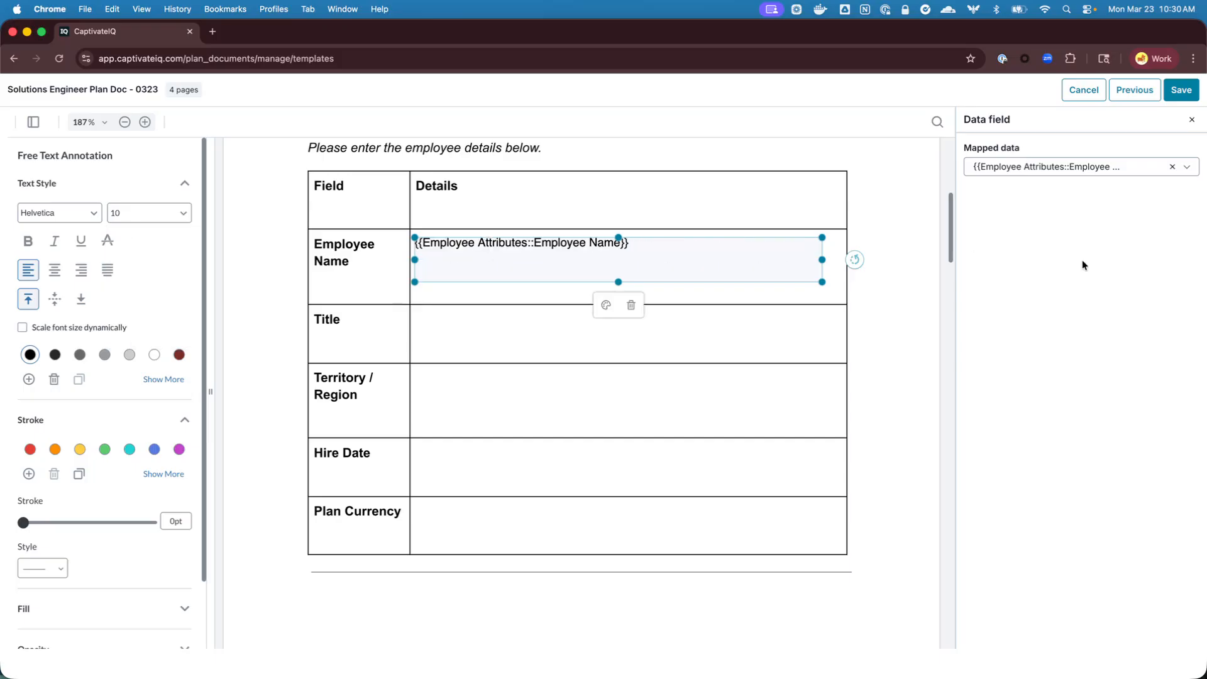
left_click(932, 359)
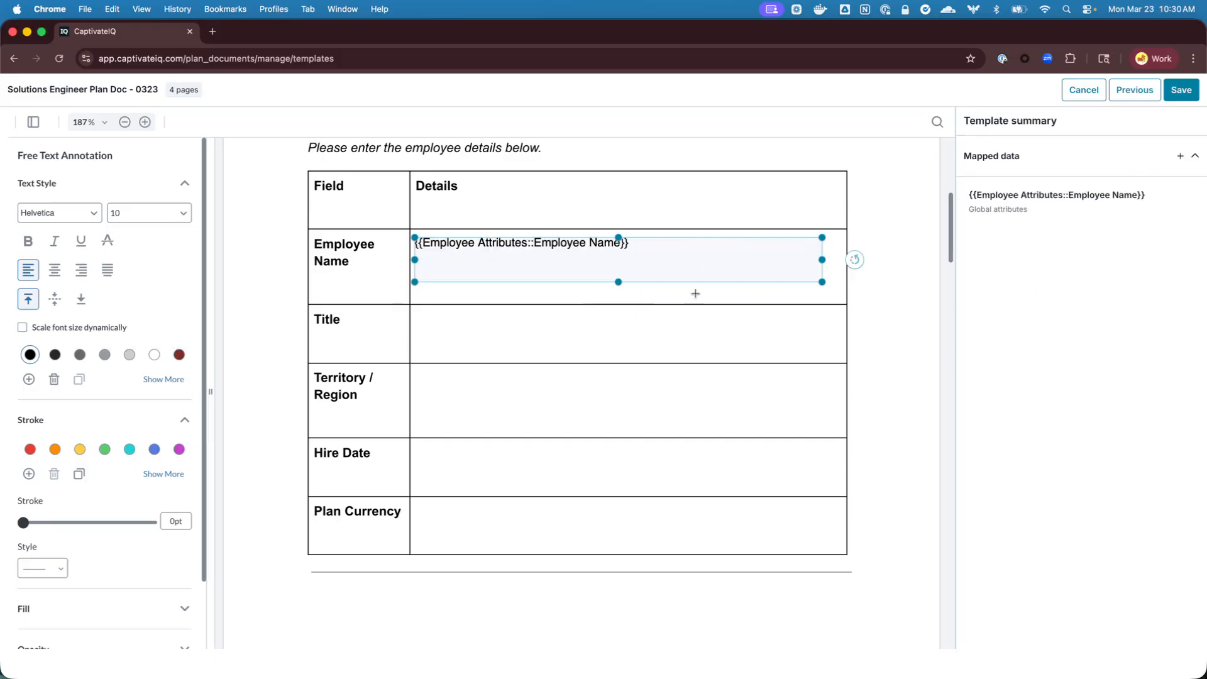
Duplicate the Employee Name field into the Title row and map the copy to {{Employee Attributes::Role Value}}
key("super+v")
left_click_drag(665, 244, 654, 330)
left_click(622, 316)
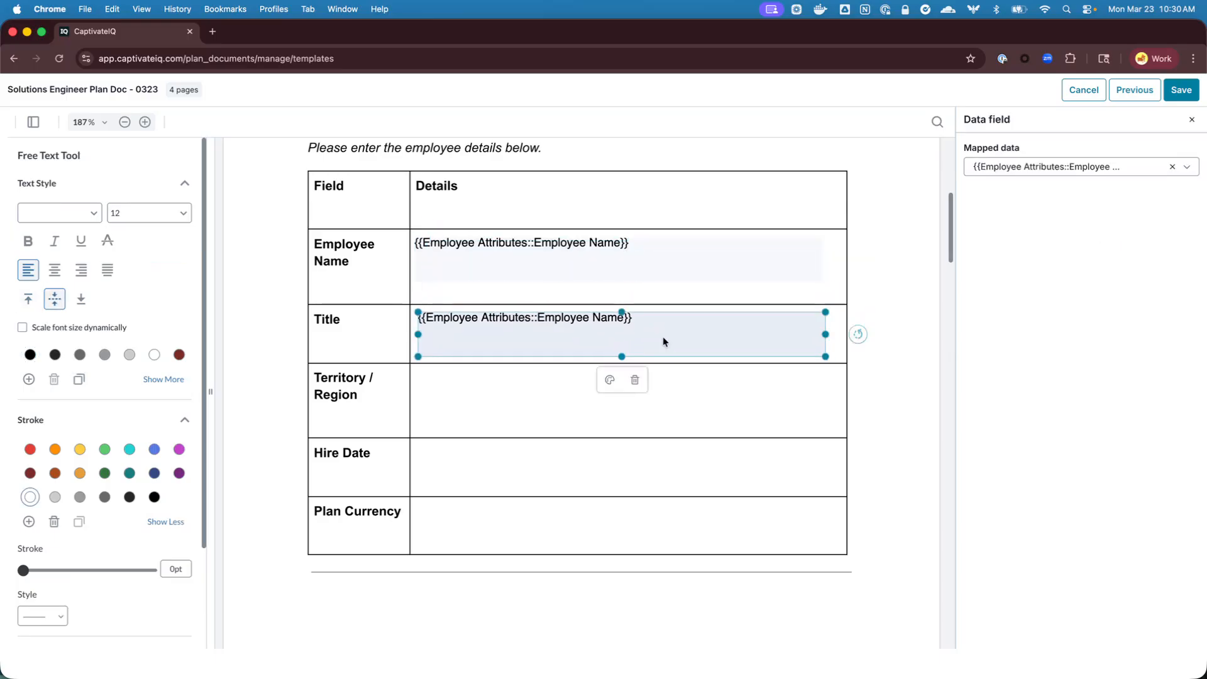
left_click(1068, 166)
type("role")
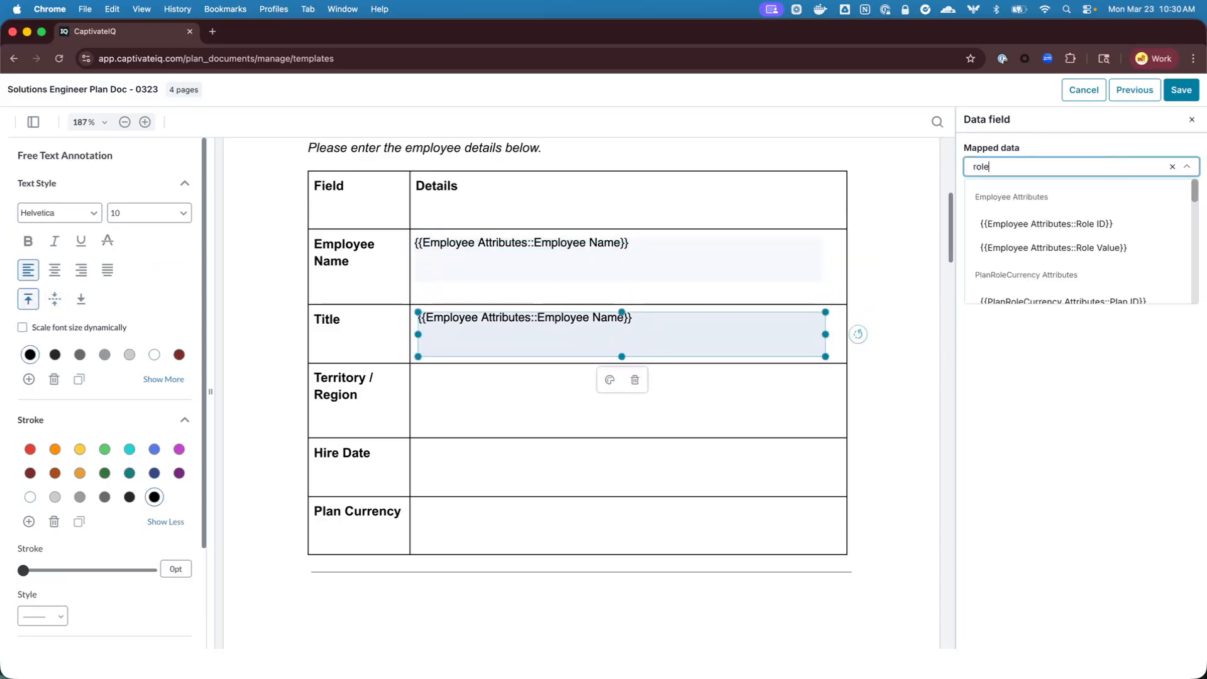
left_click(1081, 249)
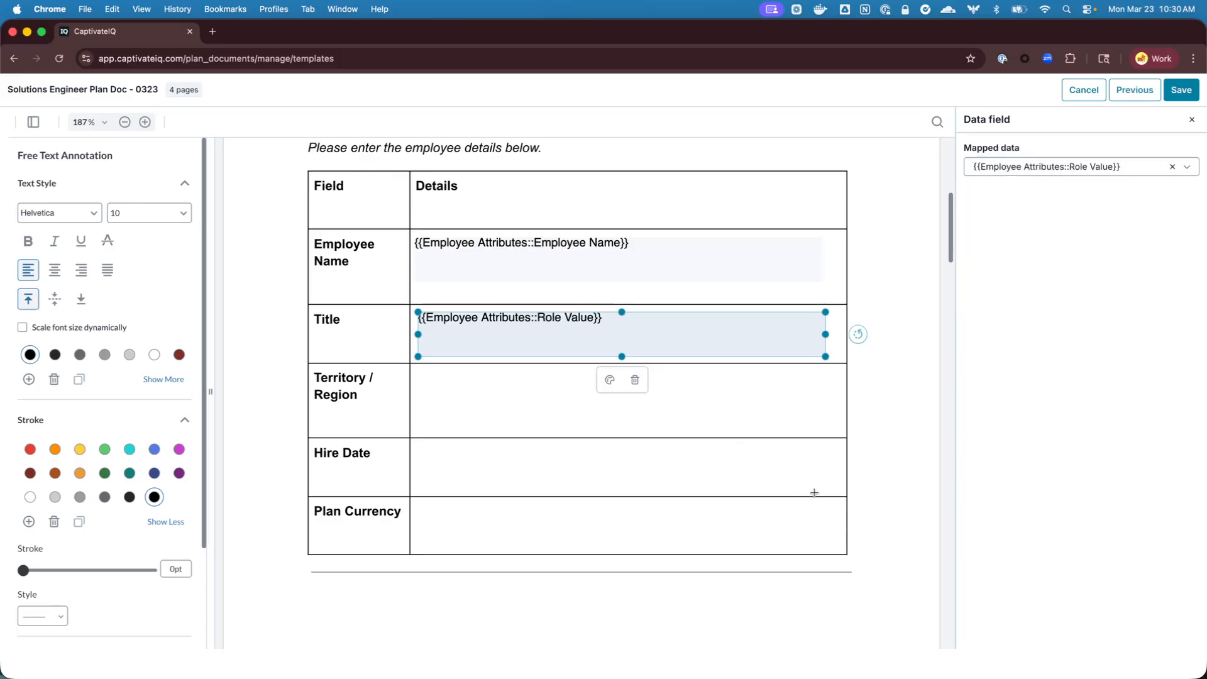
Add a data field in the Total OTI row's Value / Percentage cell, mapped to {{Plan Docs - Custom Attributes::Total OTI}}
scroll(601, 438, "down", 4)
scroll(601, 437, "down", 4)
left_click(546, 472)
scroll(530, 453, "down", 1)
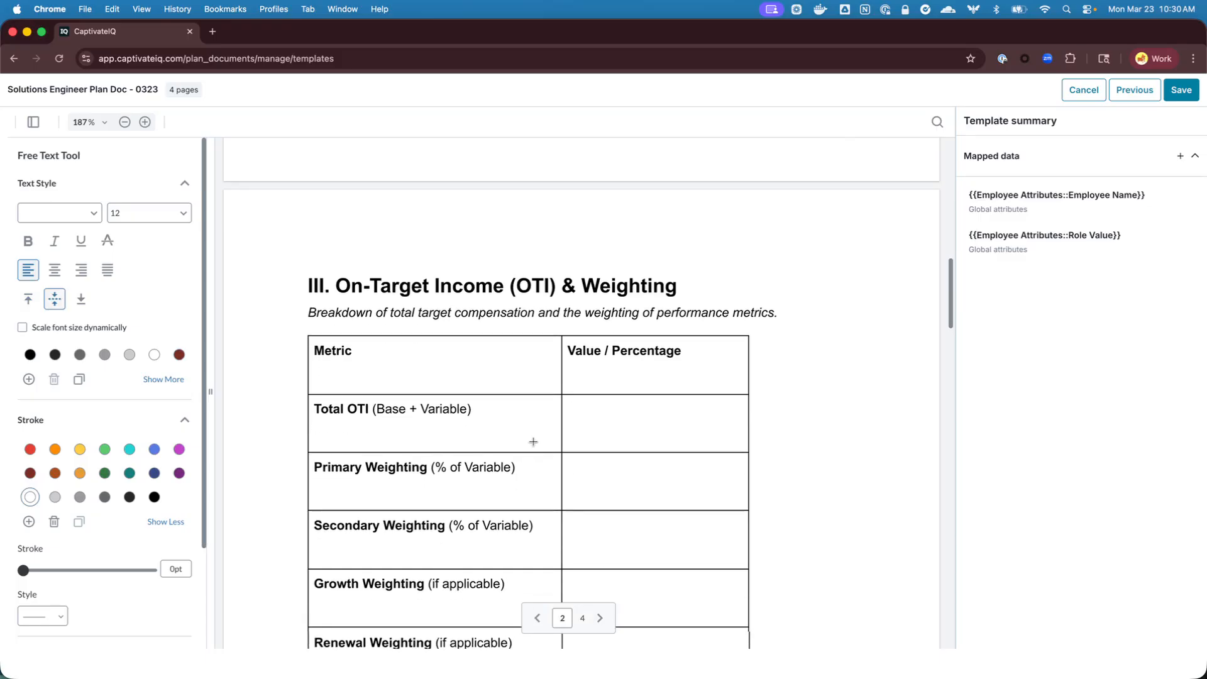
left_click_drag(564, 392, 748, 435)
left_click(998, 166)
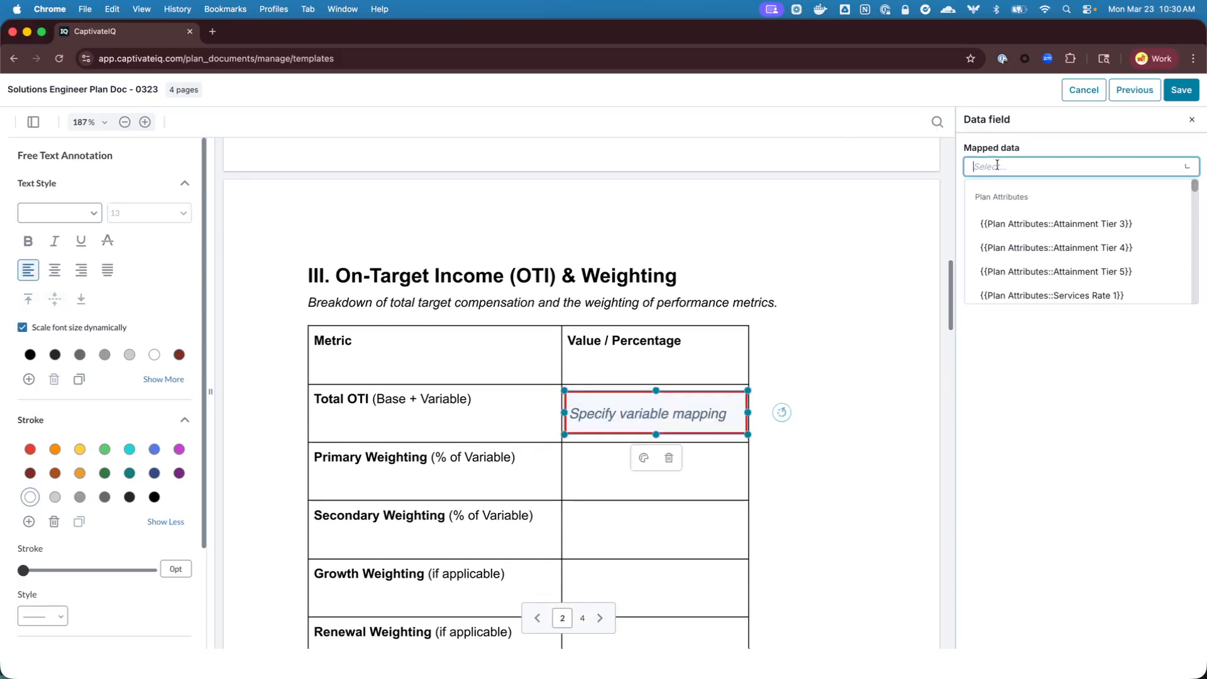
type("total oti")
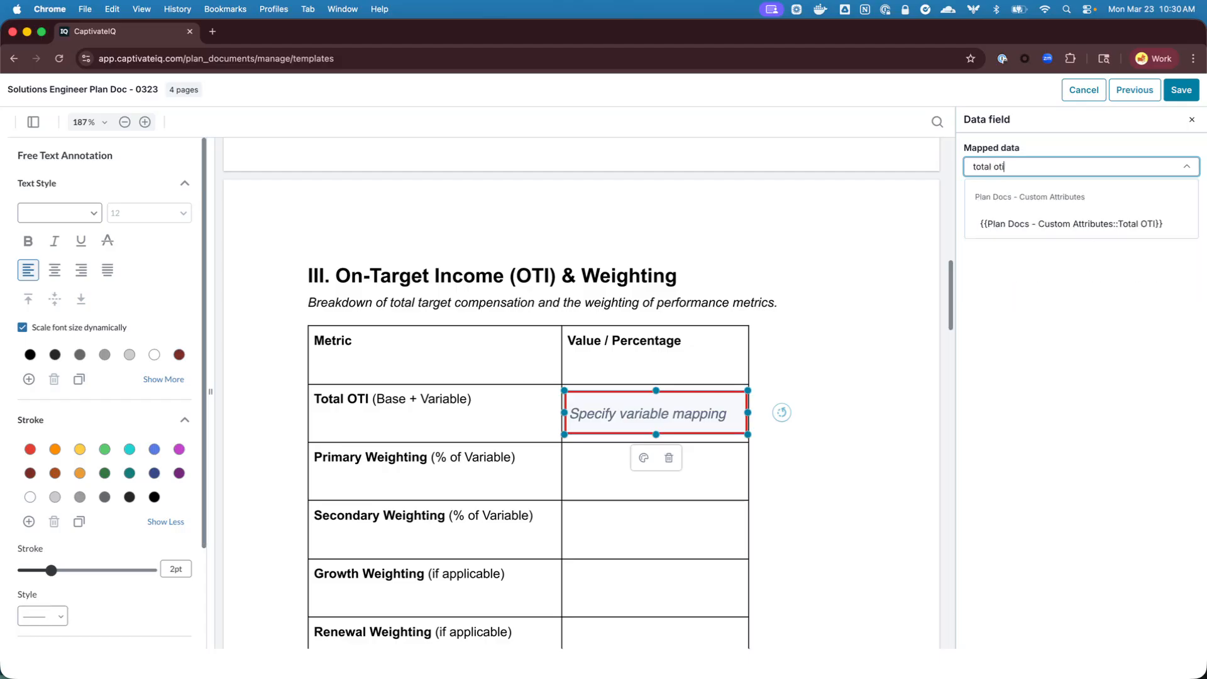
left_click(999, 223)
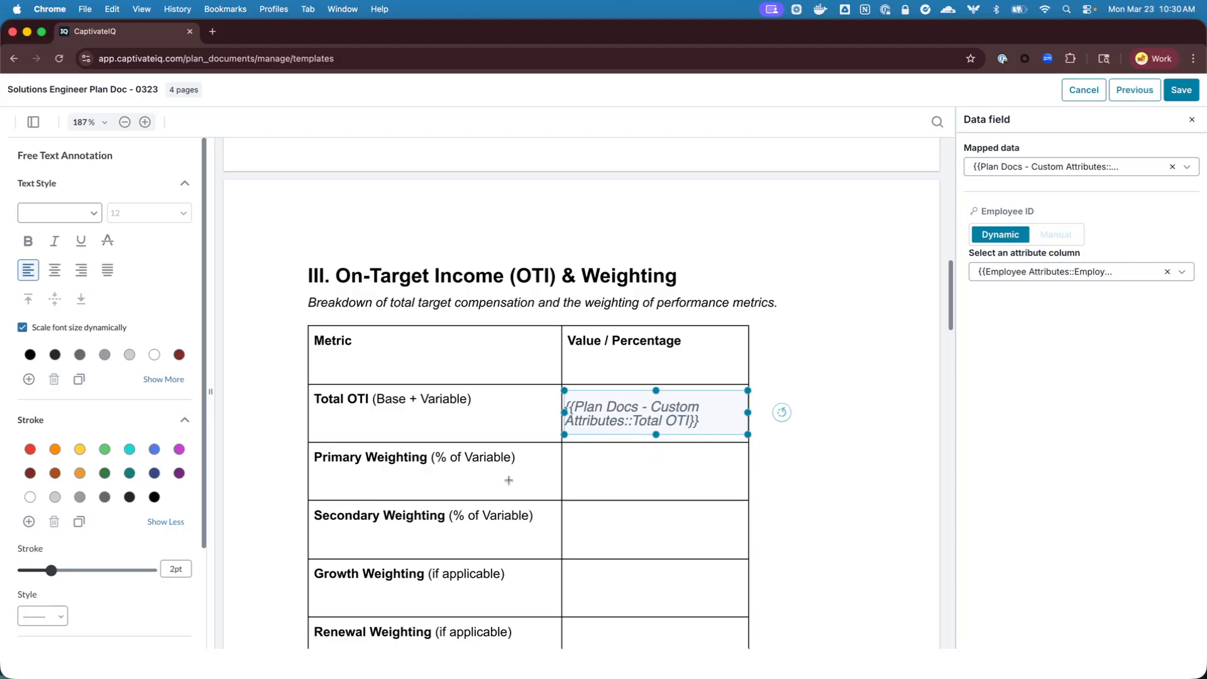
Format the Total OTI field as black, top-aligned Helvetica at size 10, with dynamic font scaling turned off
left_click(30, 354)
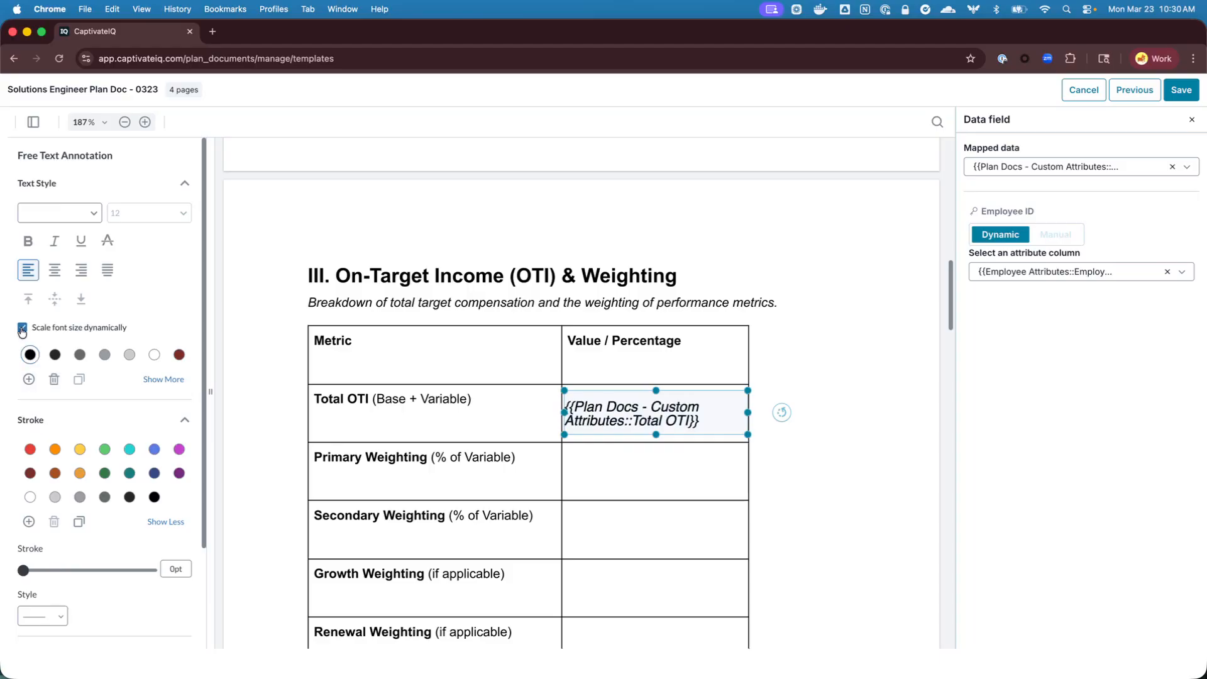
left_click(28, 299)
left_click(158, 212)
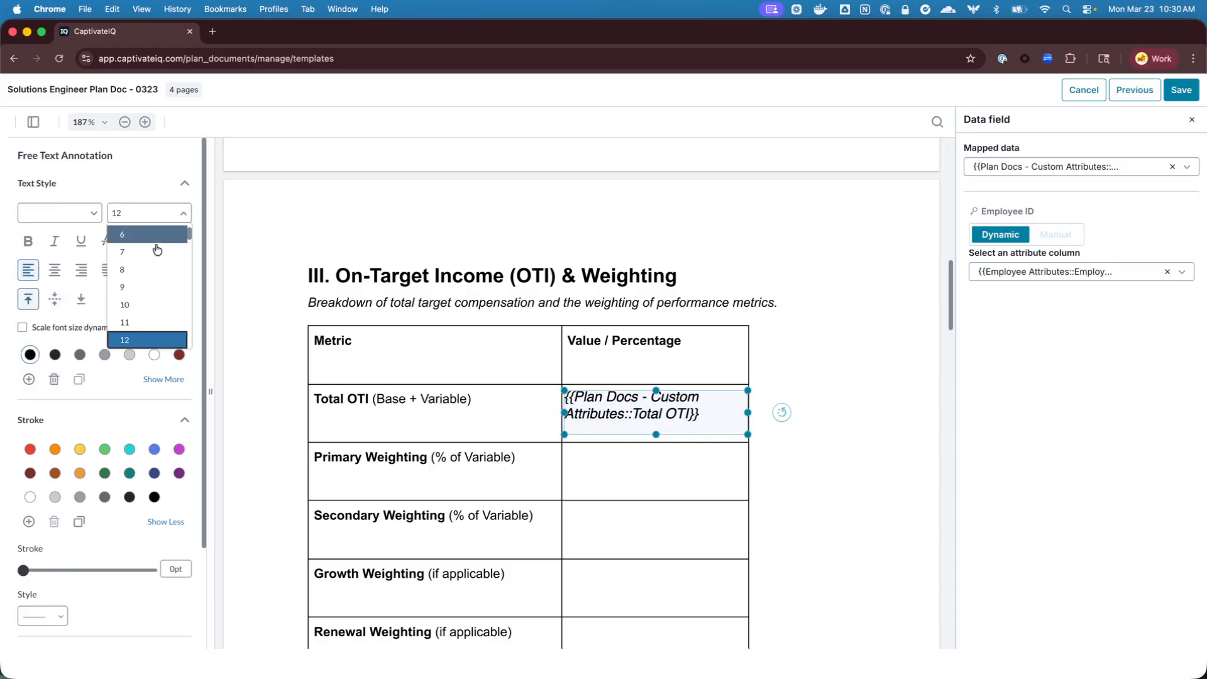
left_click(148, 305)
left_click(88, 214)
left_click(39, 246)
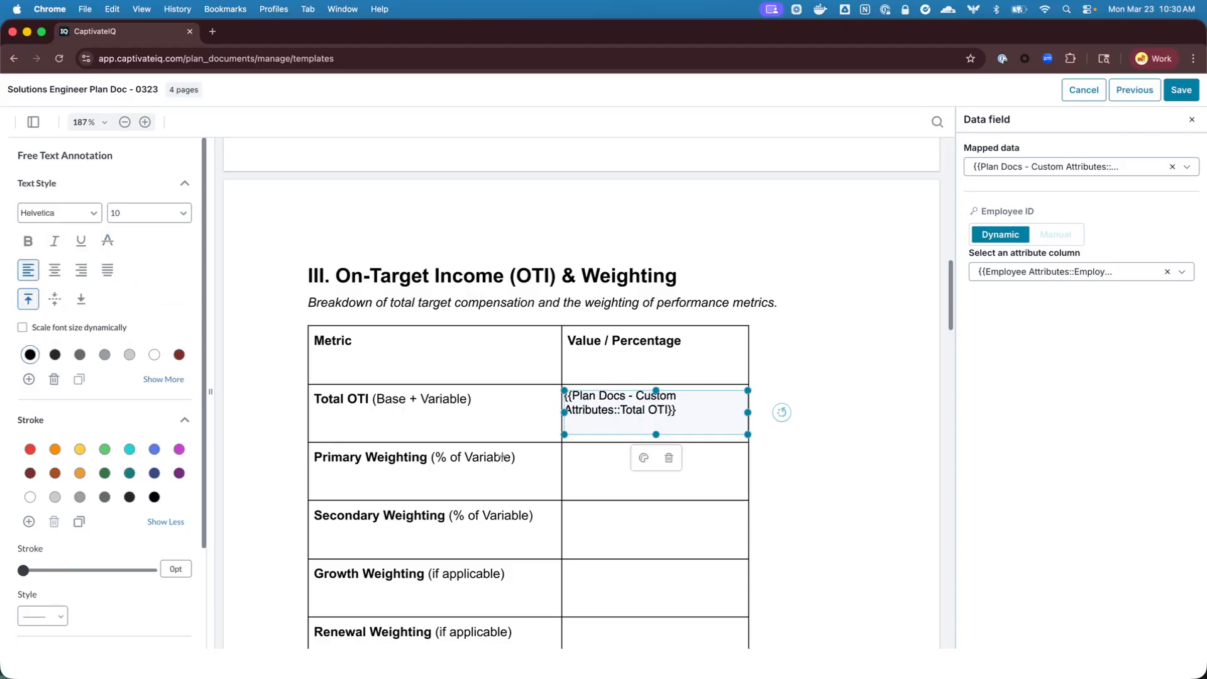
left_click(824, 473)
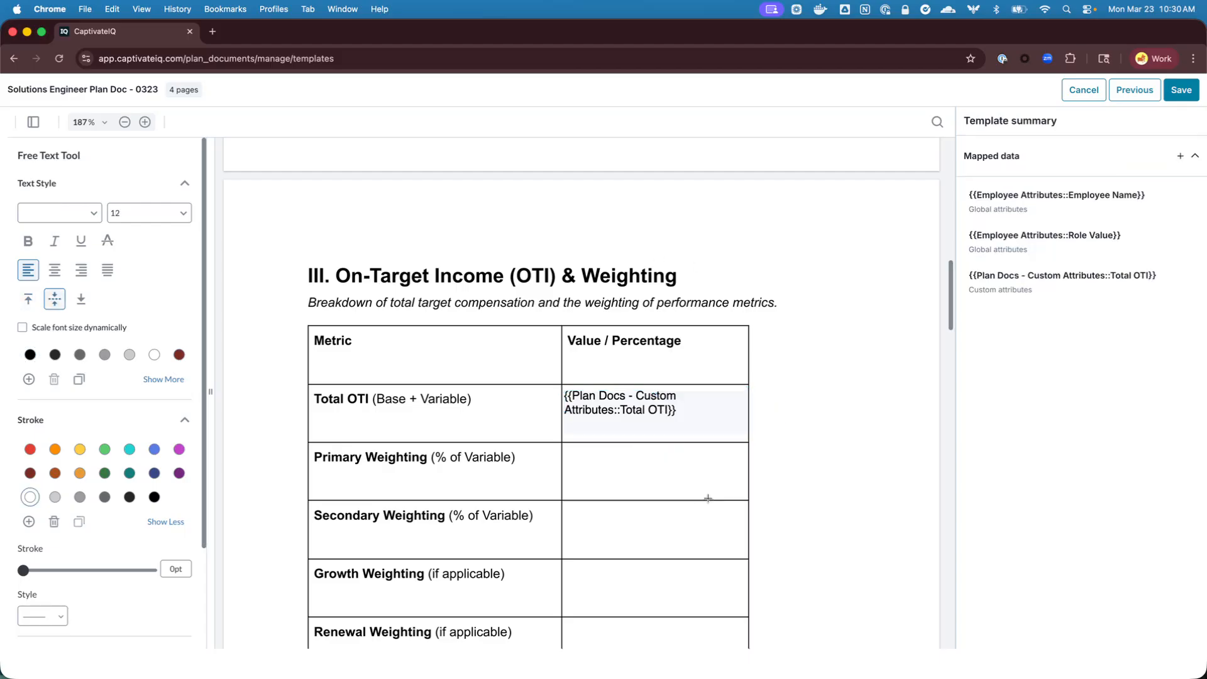
Save the Solutions Engineer Plan Doc - 0323 template with its mapped data fields
left_click(1180, 91)
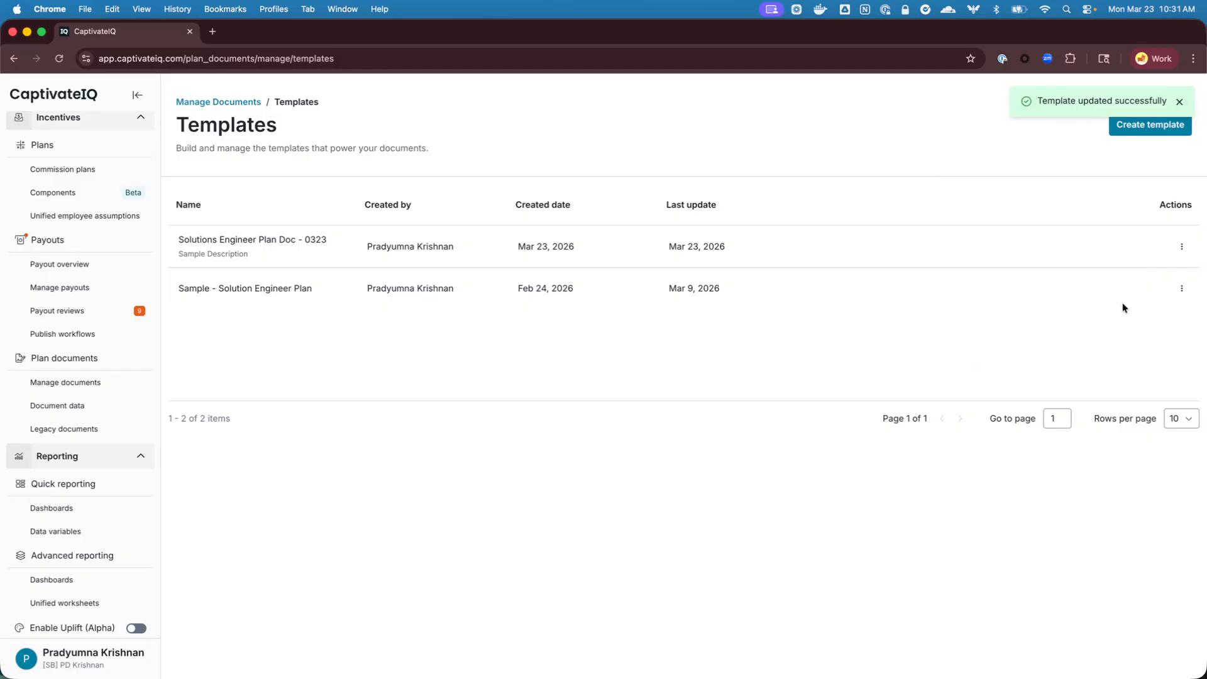
Open the Sample - Solution Engineer Plan template, review the data fields mapped across its pages, and leave without saving
left_click(1181, 292)
left_click(1063, 310)
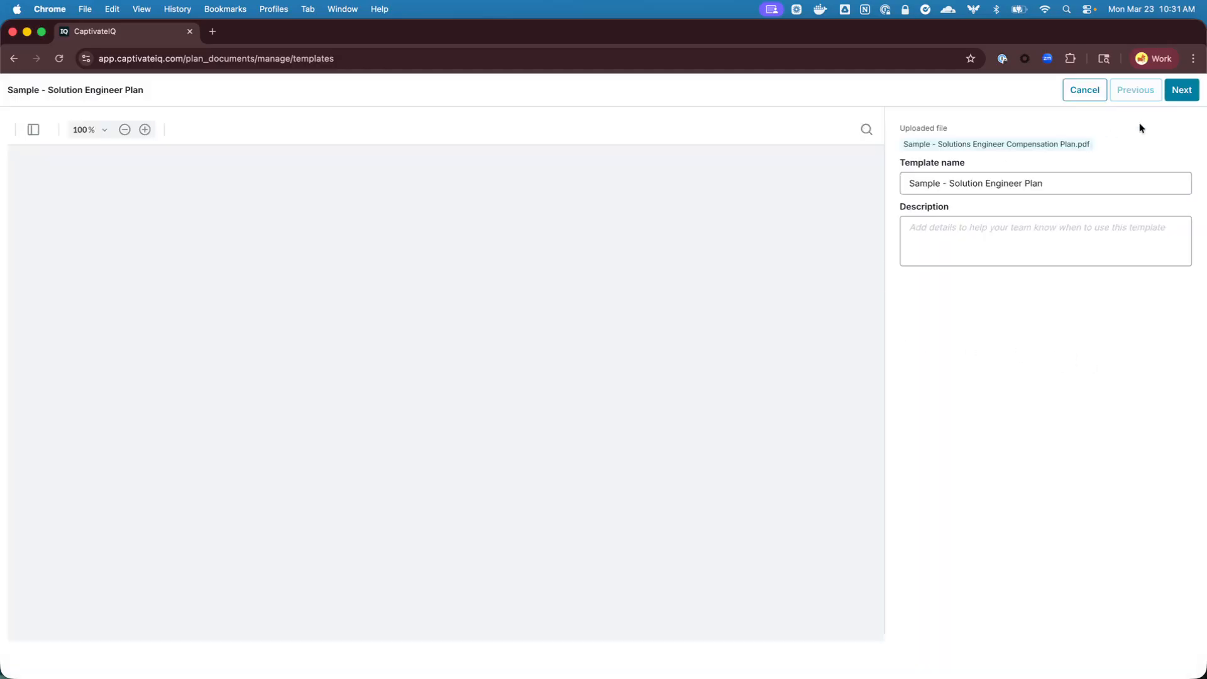
left_click(1181, 92)
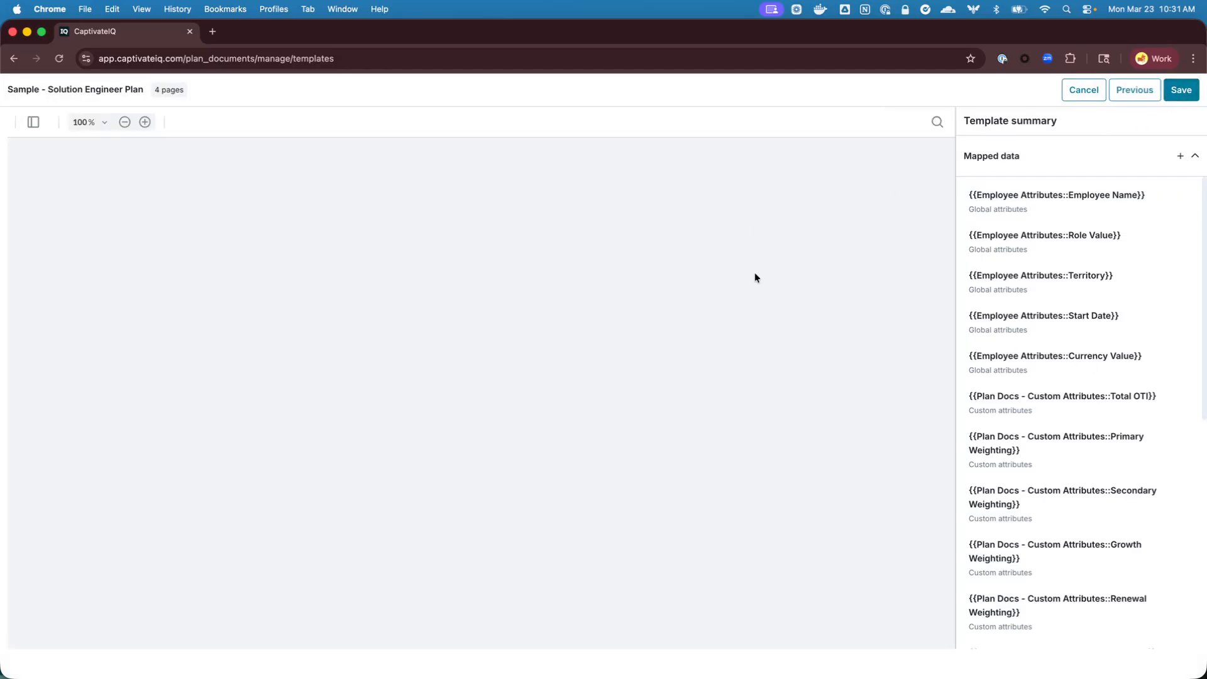
scroll(512, 337, "down", 10)
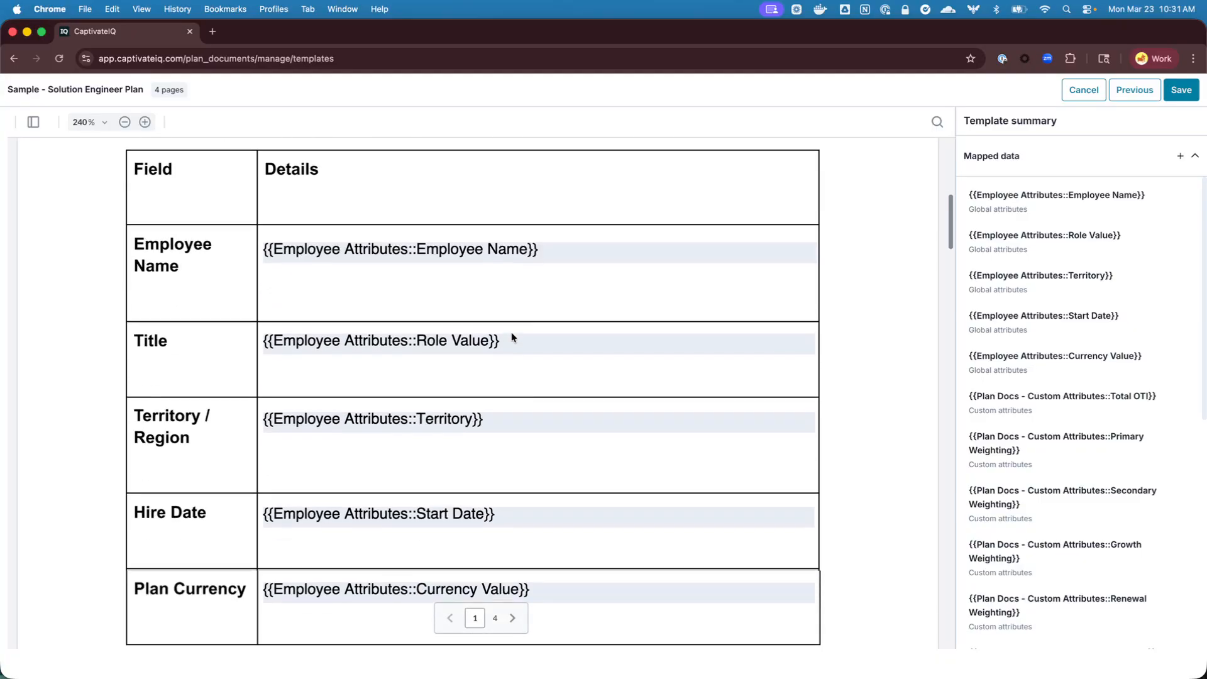
scroll(620, 376, "down", 15)
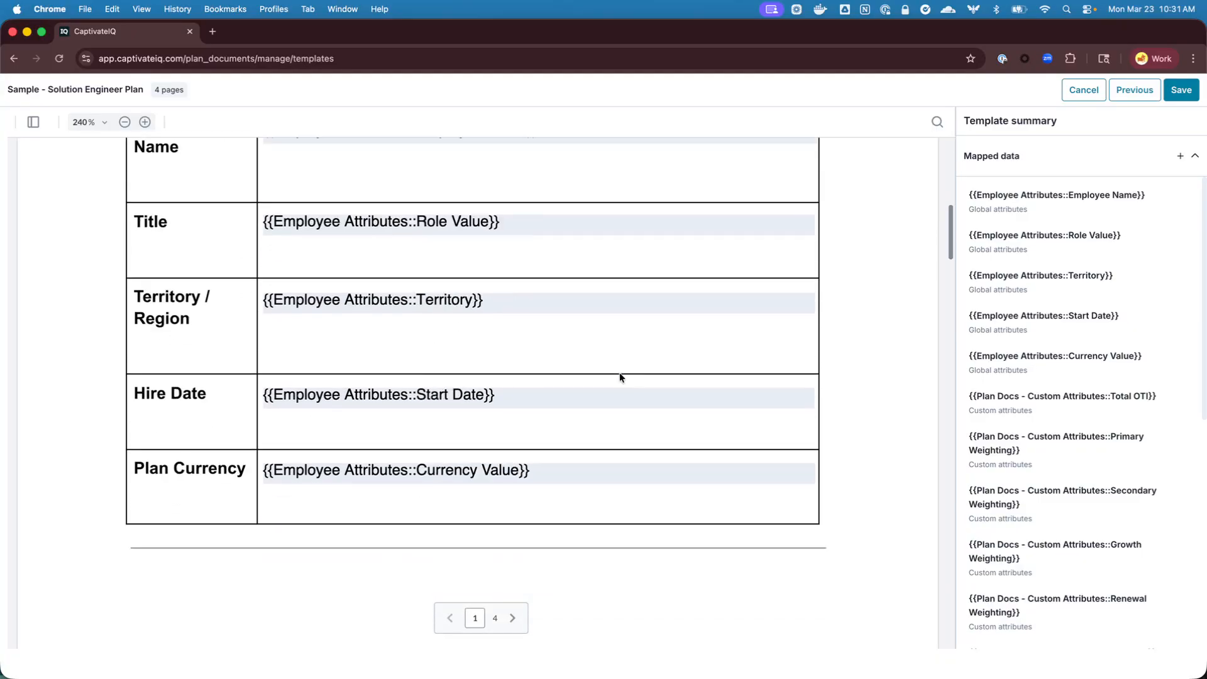
scroll(620, 376, "down", 10)
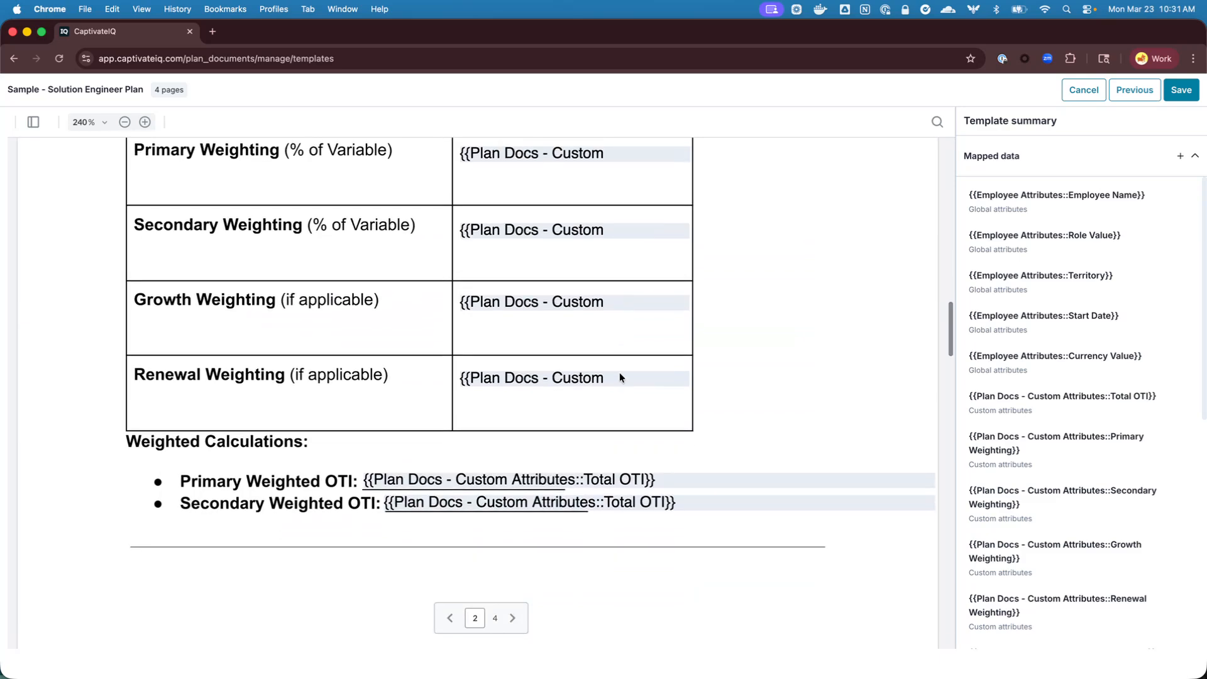
scroll(620, 377, "down", 10)
scroll(620, 377, "down", 6)
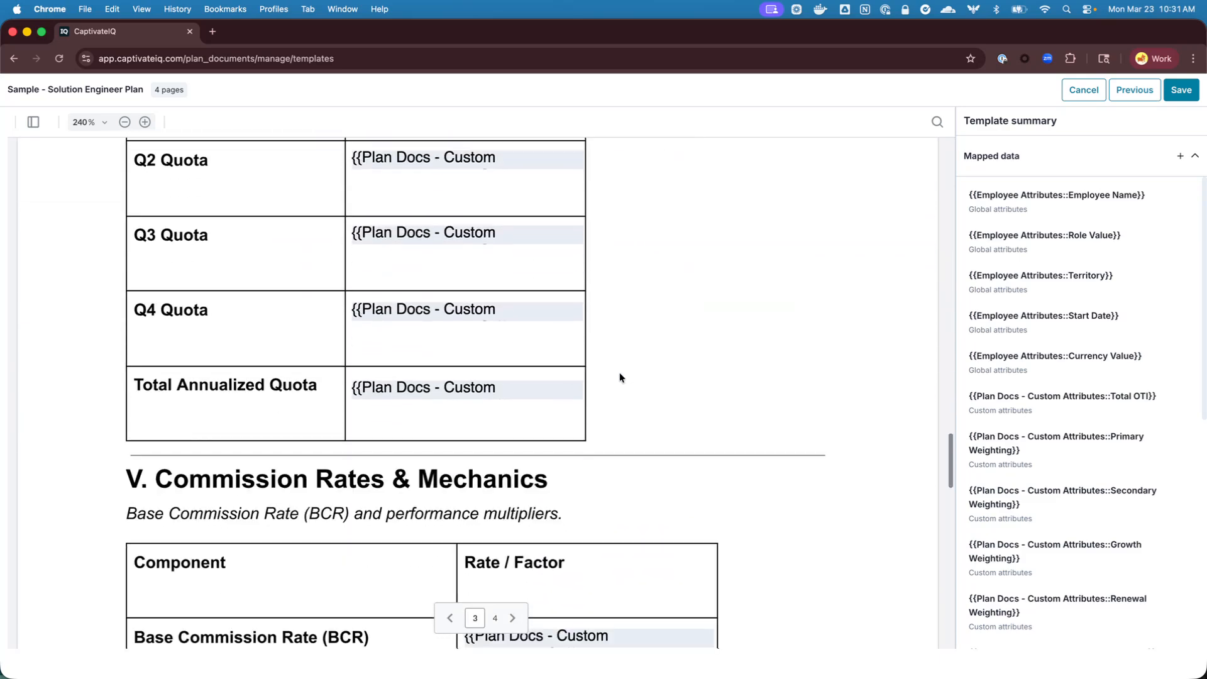
left_click(1080, 88)
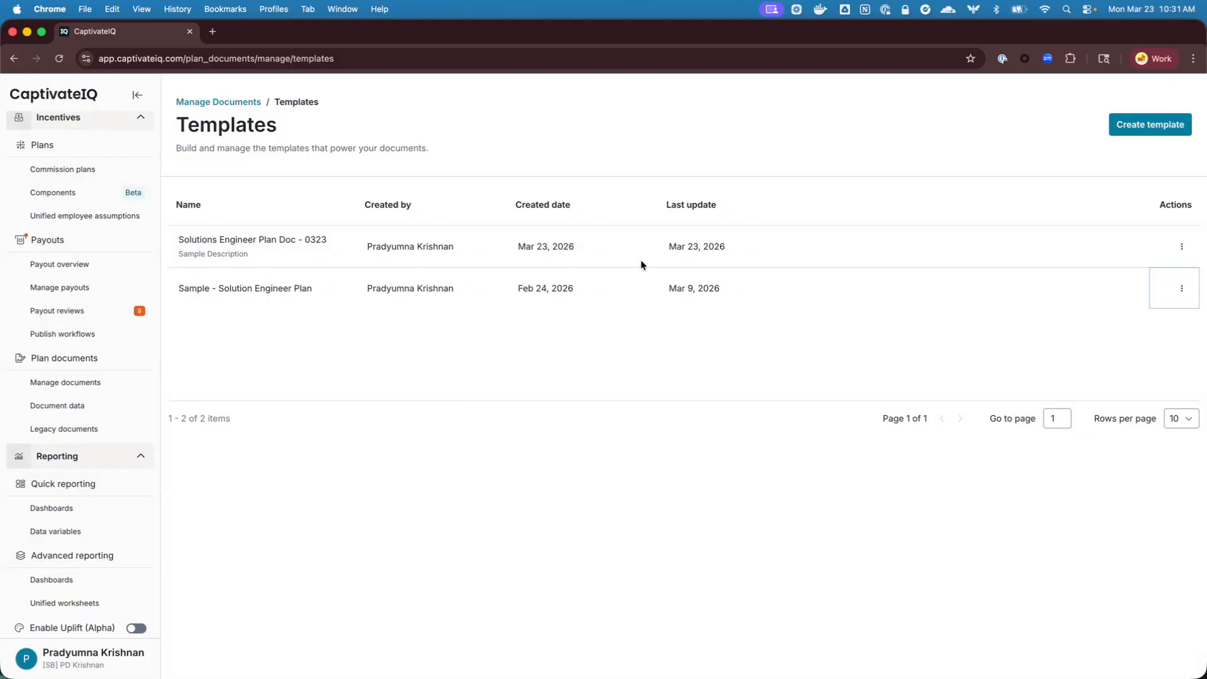
Start sending a document from Manage Documents based on the Solutions Engineer Plan Doc - 0323 template
left_click(232, 102)
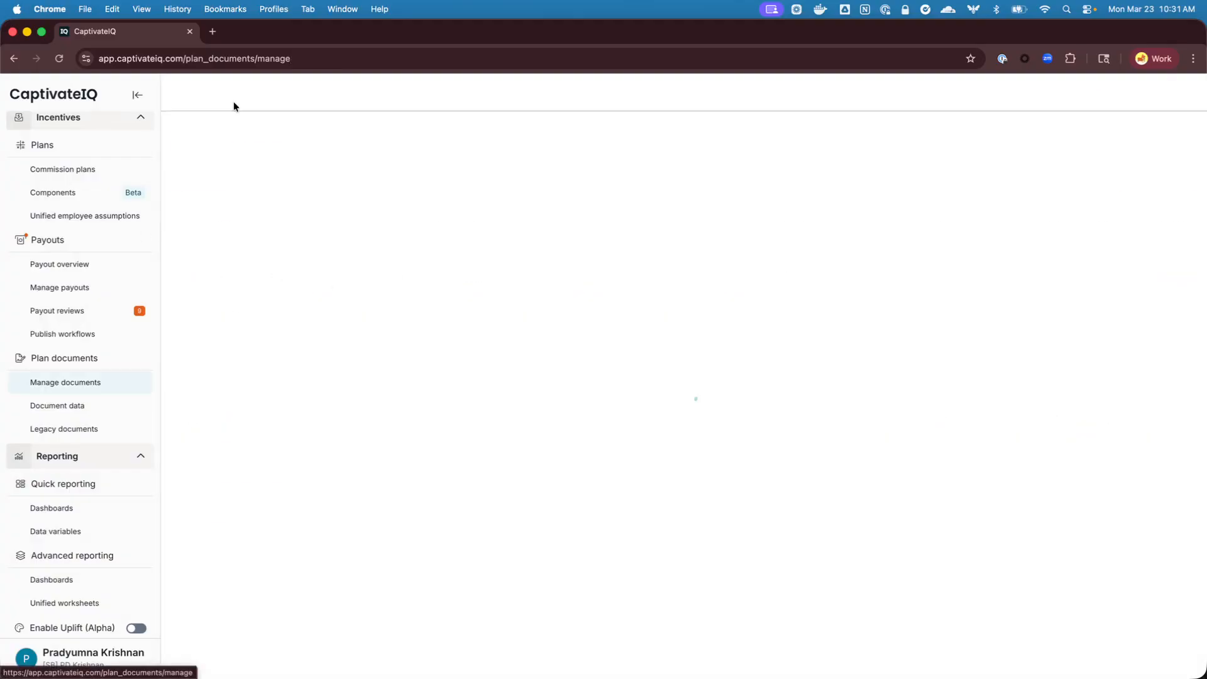
left_click(1145, 108)
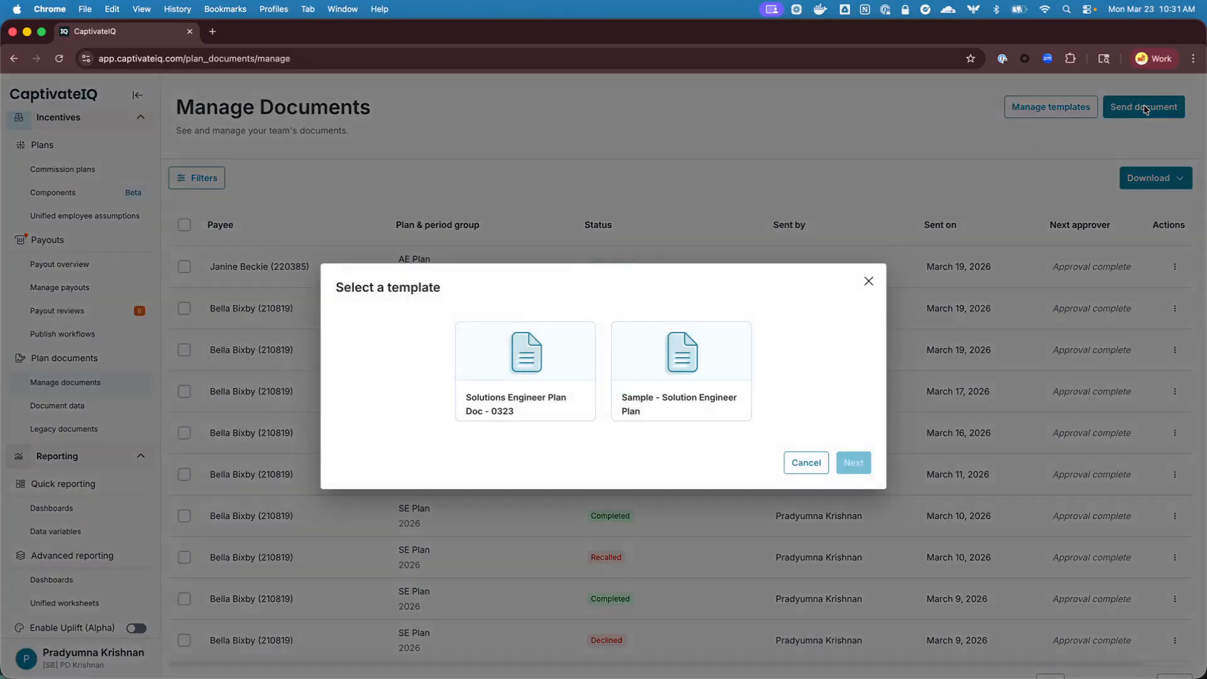
left_click(488, 383)
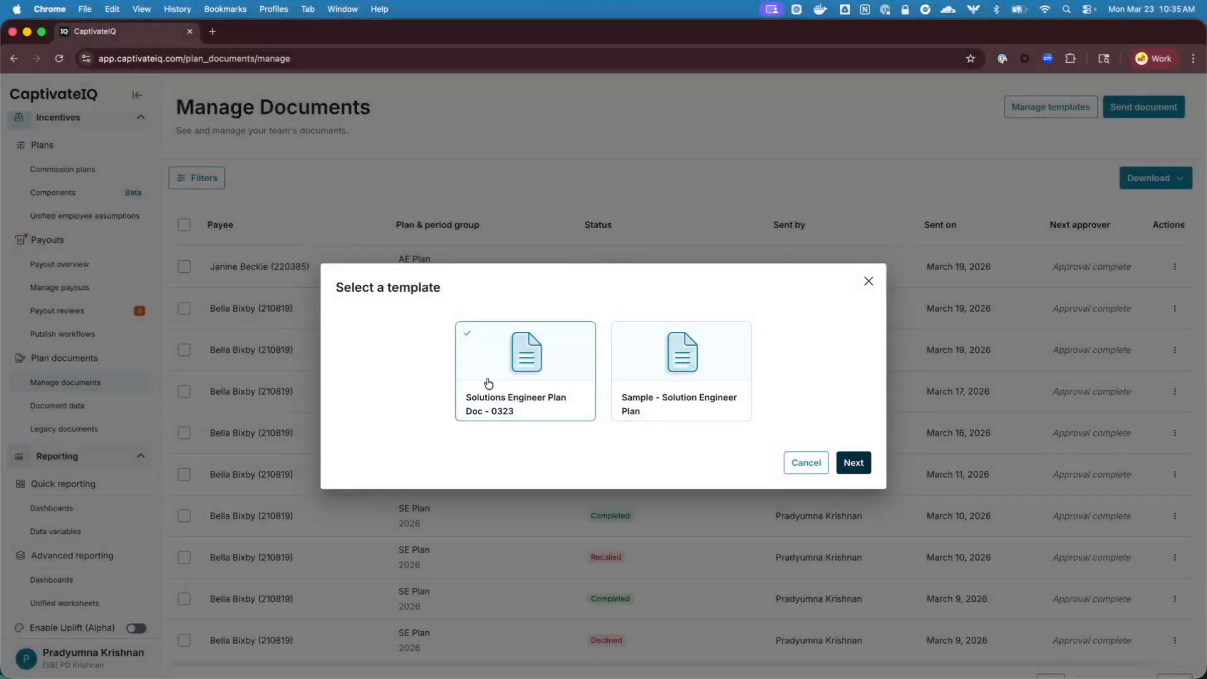
left_click(854, 466)
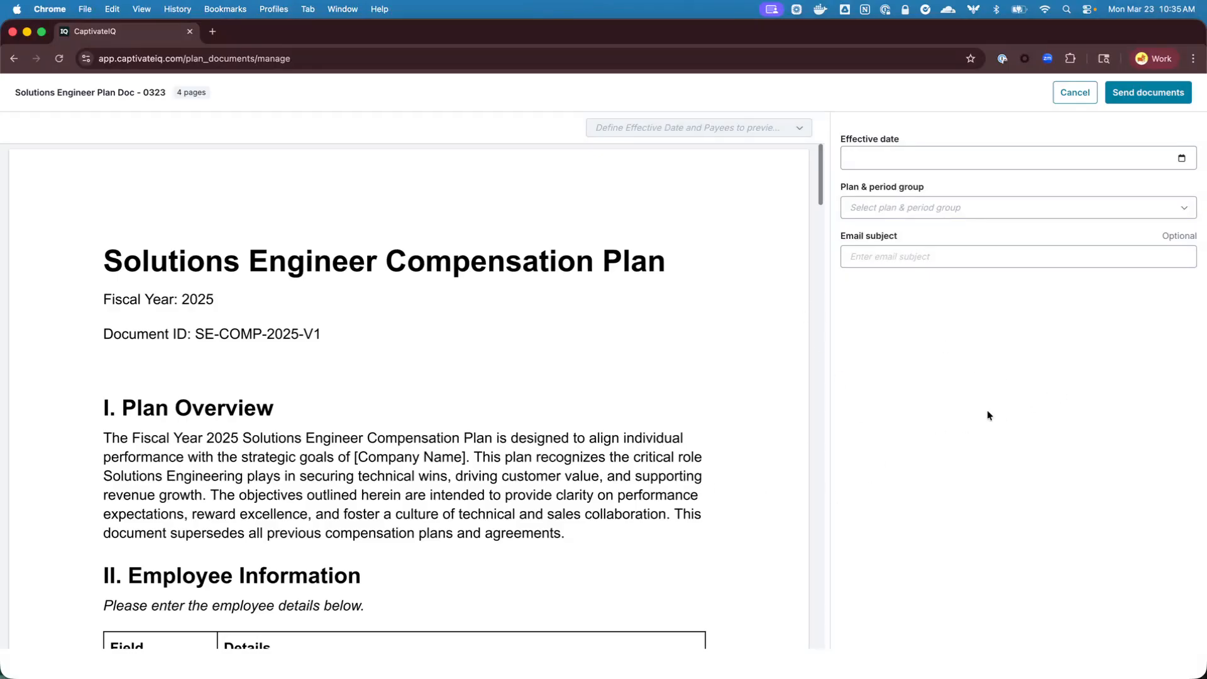
scroll(695, 454, "down", 4)
scroll(696, 454, "up", 4)
Set the document's effective date to 03/01/2026 and its plan and period group to SE Plan: 2026
left_click(1183, 158)
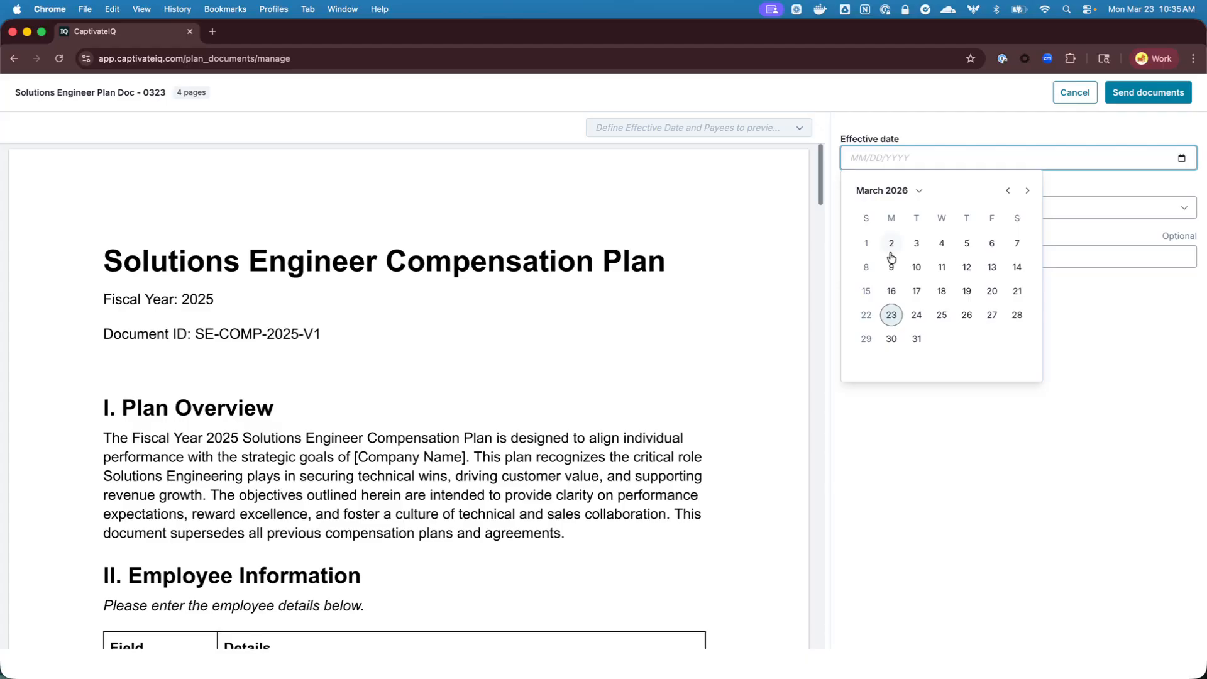
left_click(868, 246)
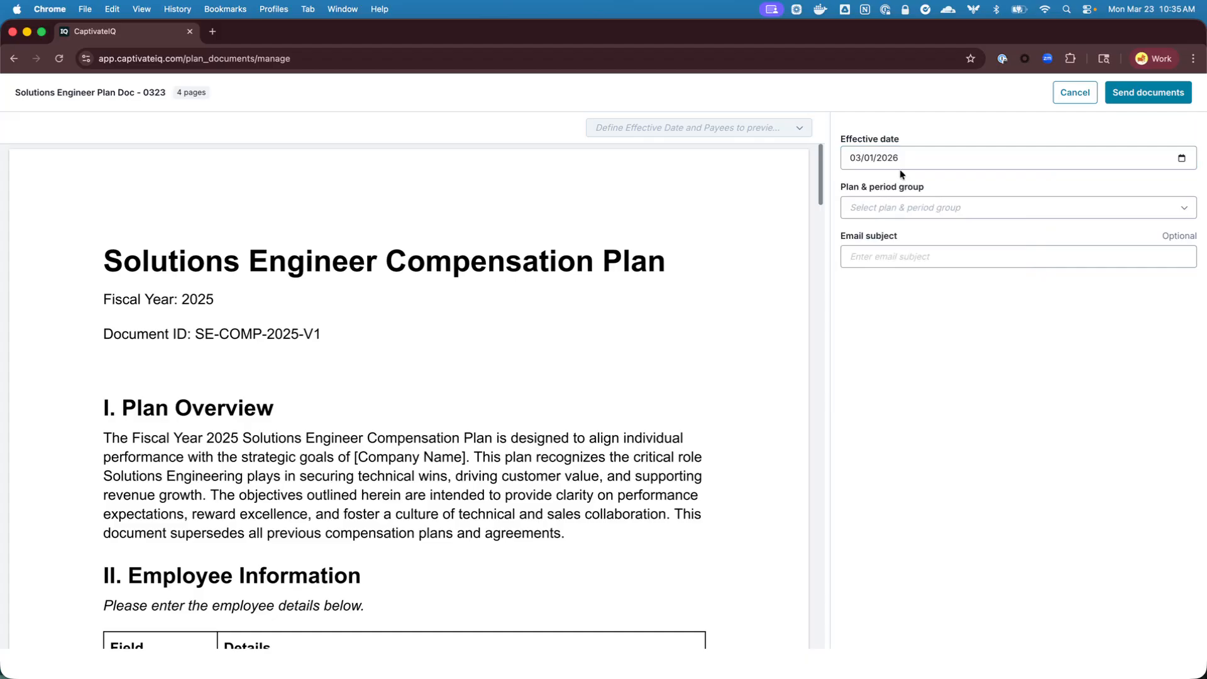
left_click(1178, 212)
scroll(893, 276, "down", 1)
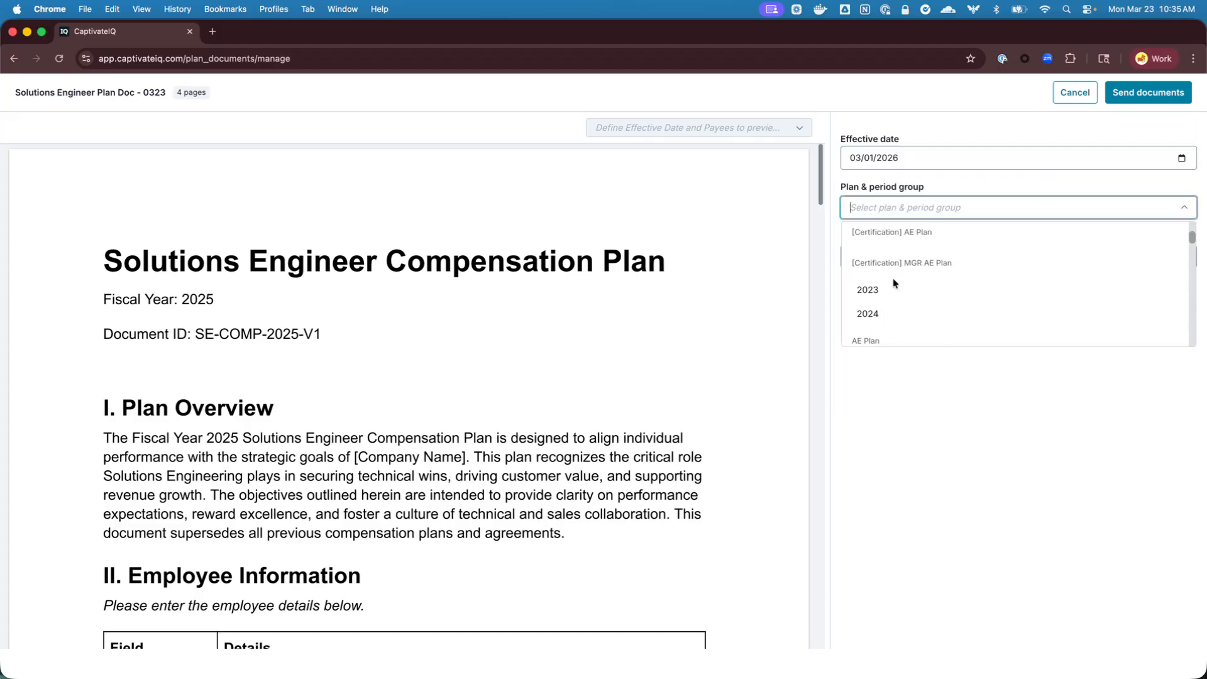
scroll(894, 302, "down", 1)
type("se")
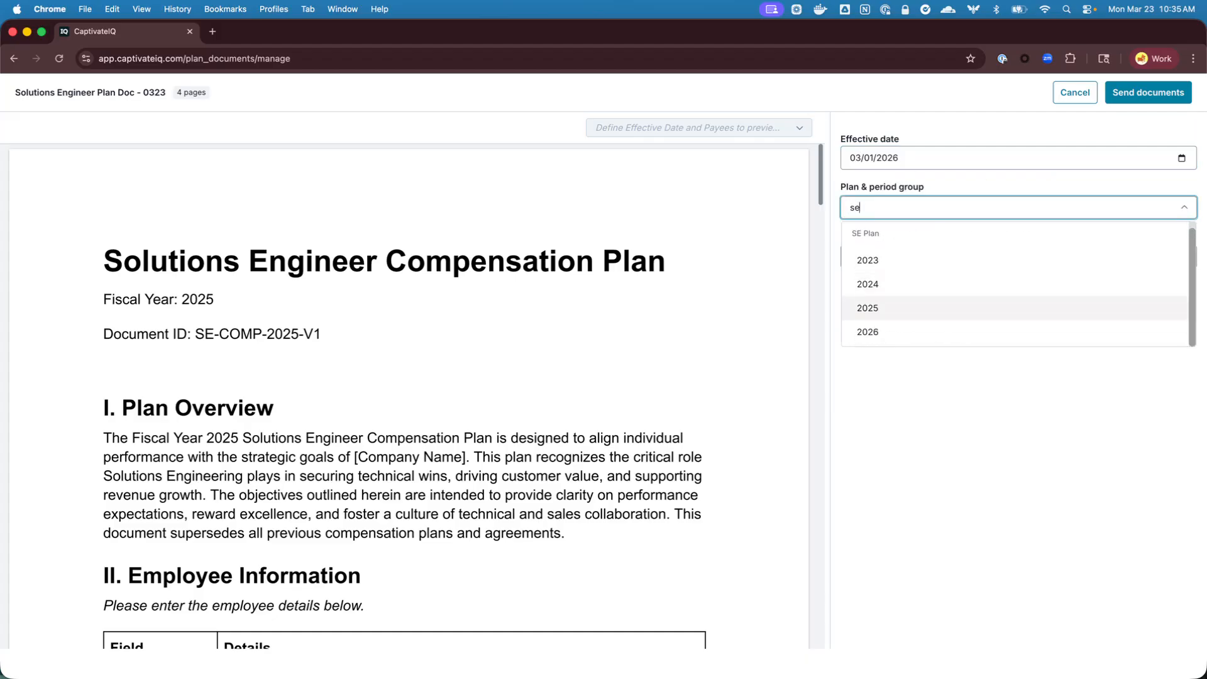
left_click(893, 331)
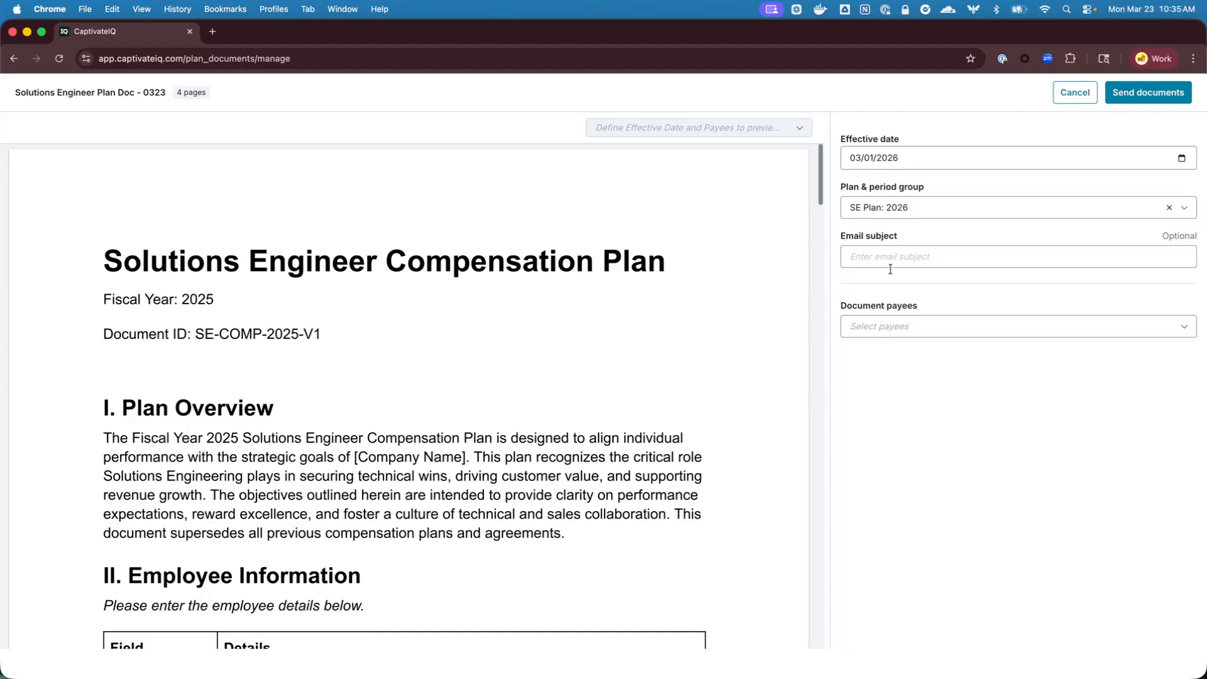
Select the first two listed employees as the document payees
left_click(928, 327)
left_click(855, 380)
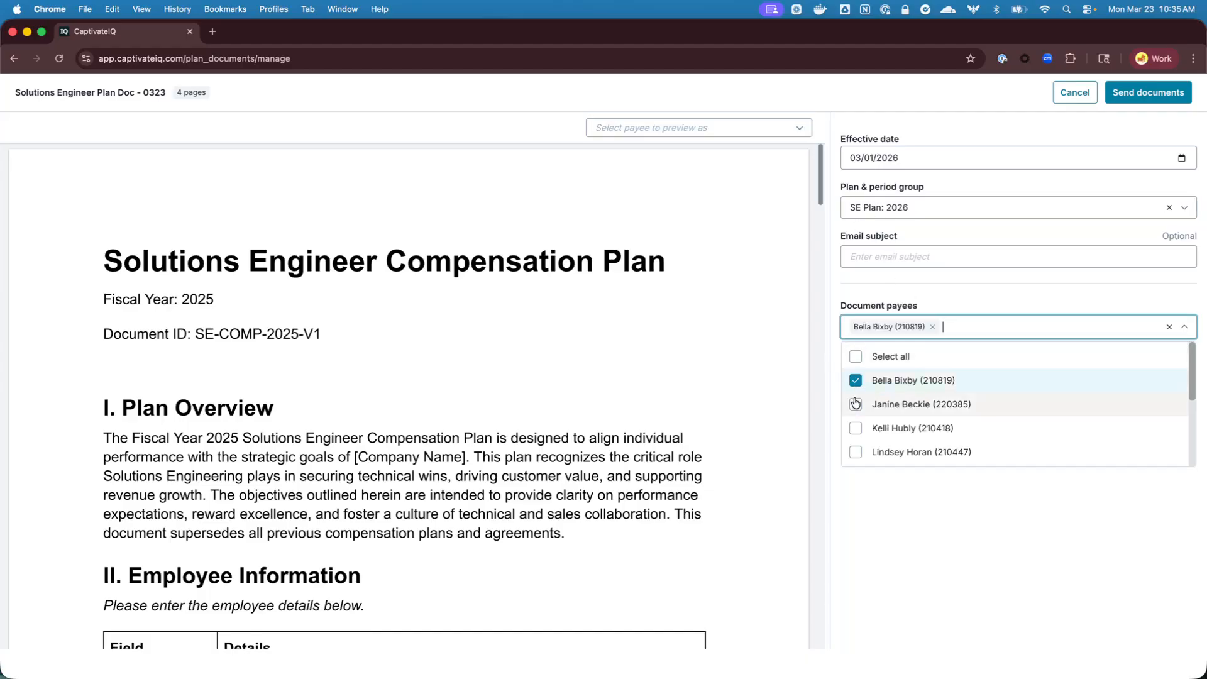
left_click(869, 410)
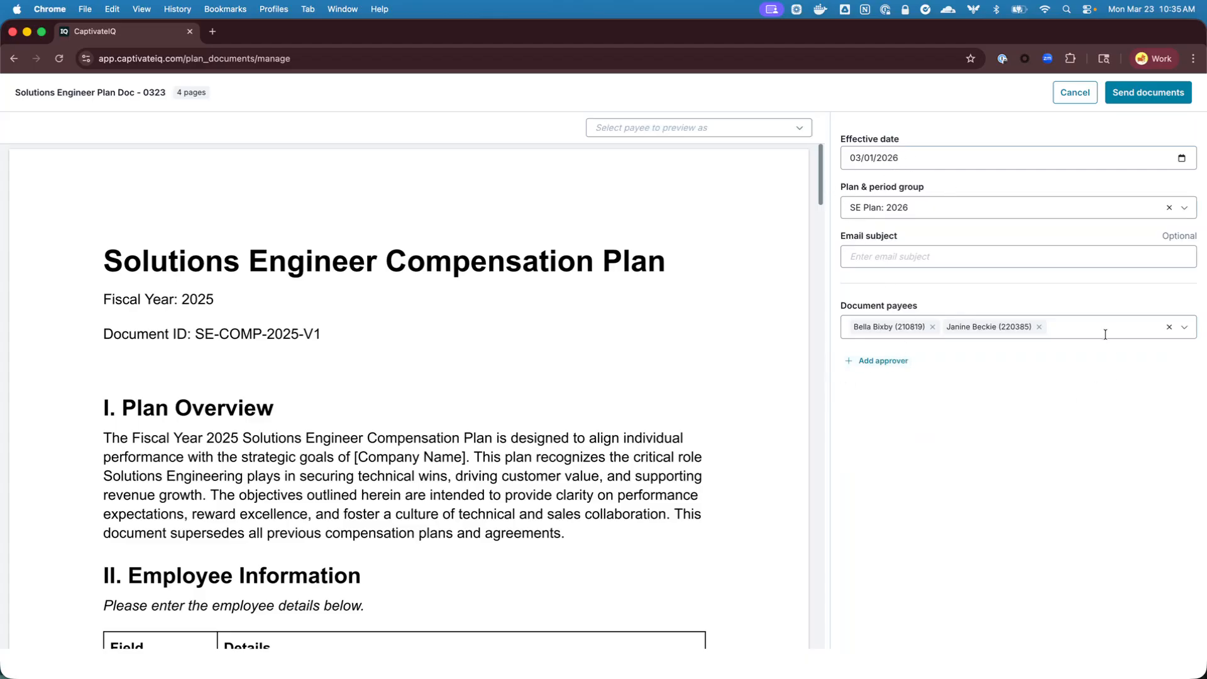
left_click(1032, 327)
left_click(1001, 585)
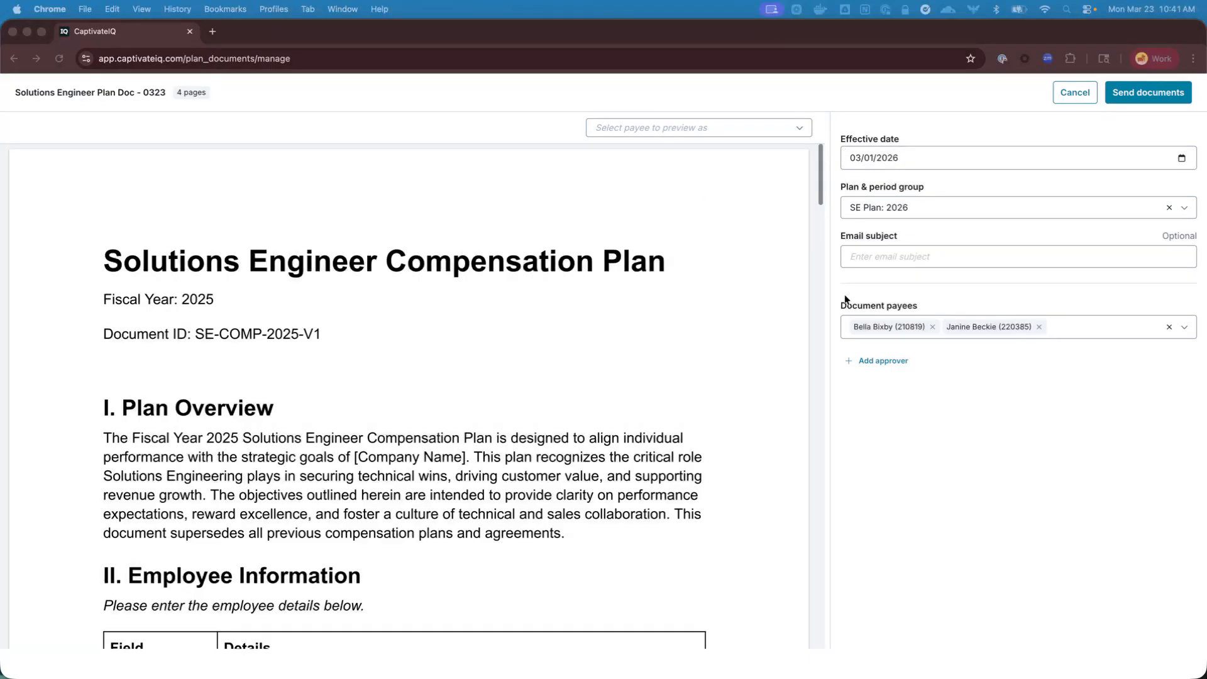
Preview the document as the first selected payee and check the Employee Name, Title and Total OTI cells
left_click(682, 127)
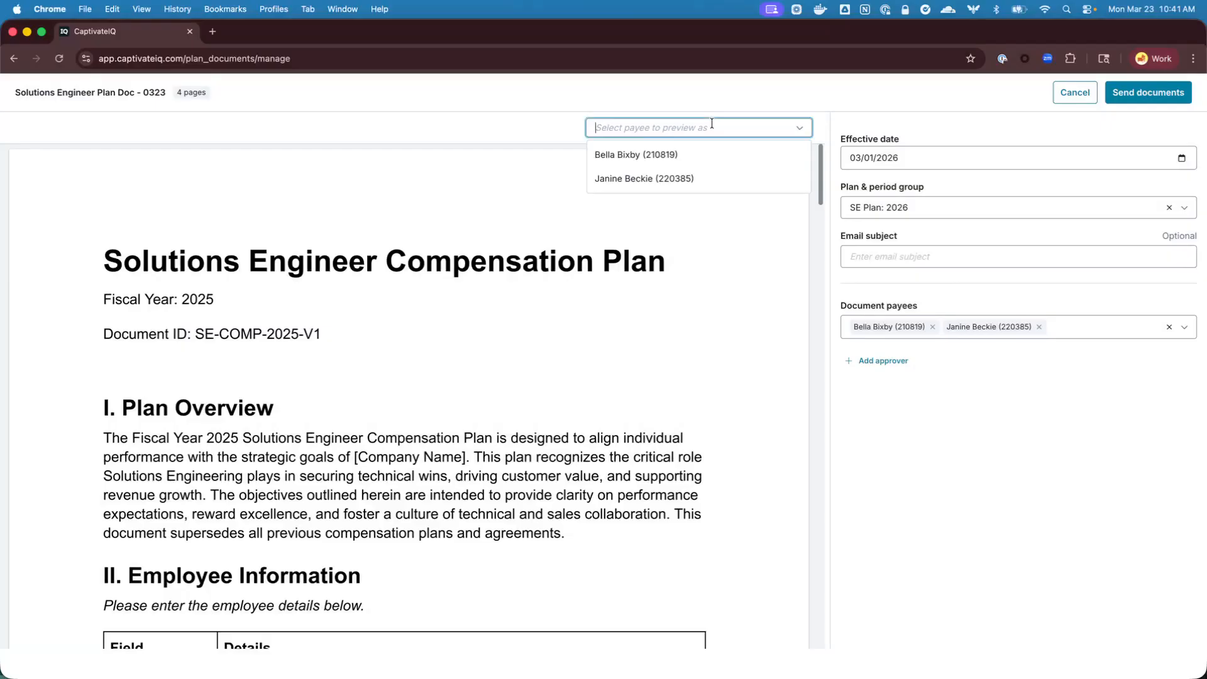
left_click(640, 154)
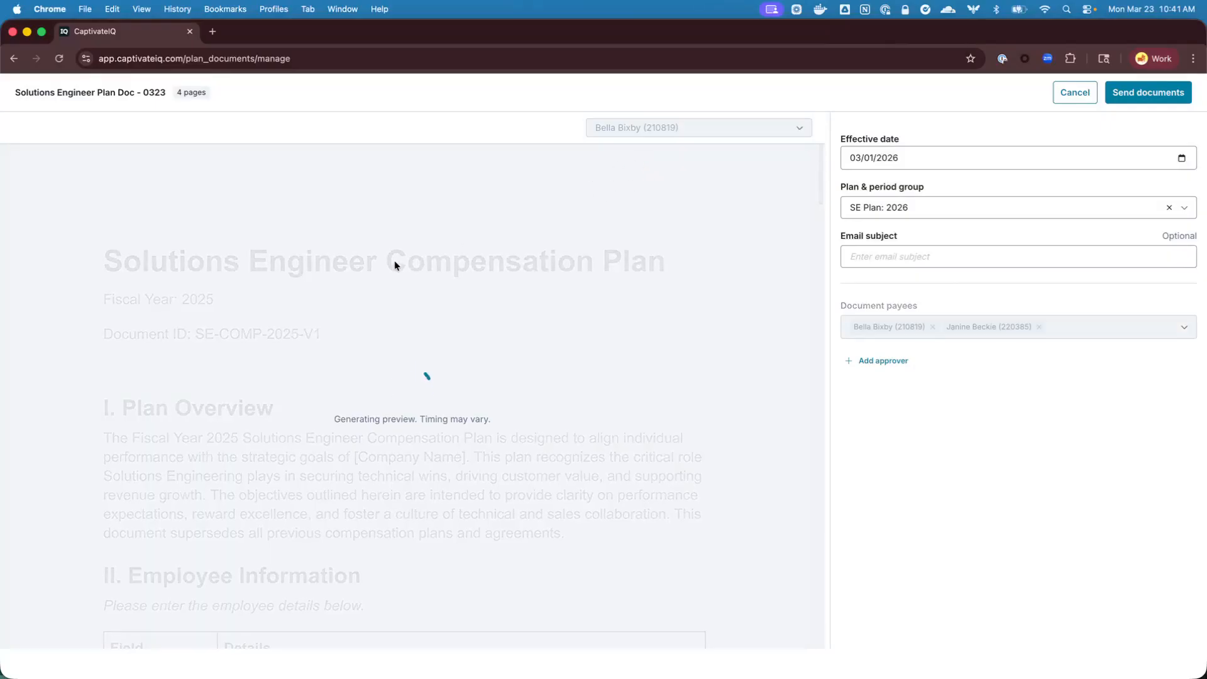
scroll(188, 402, "down", 5)
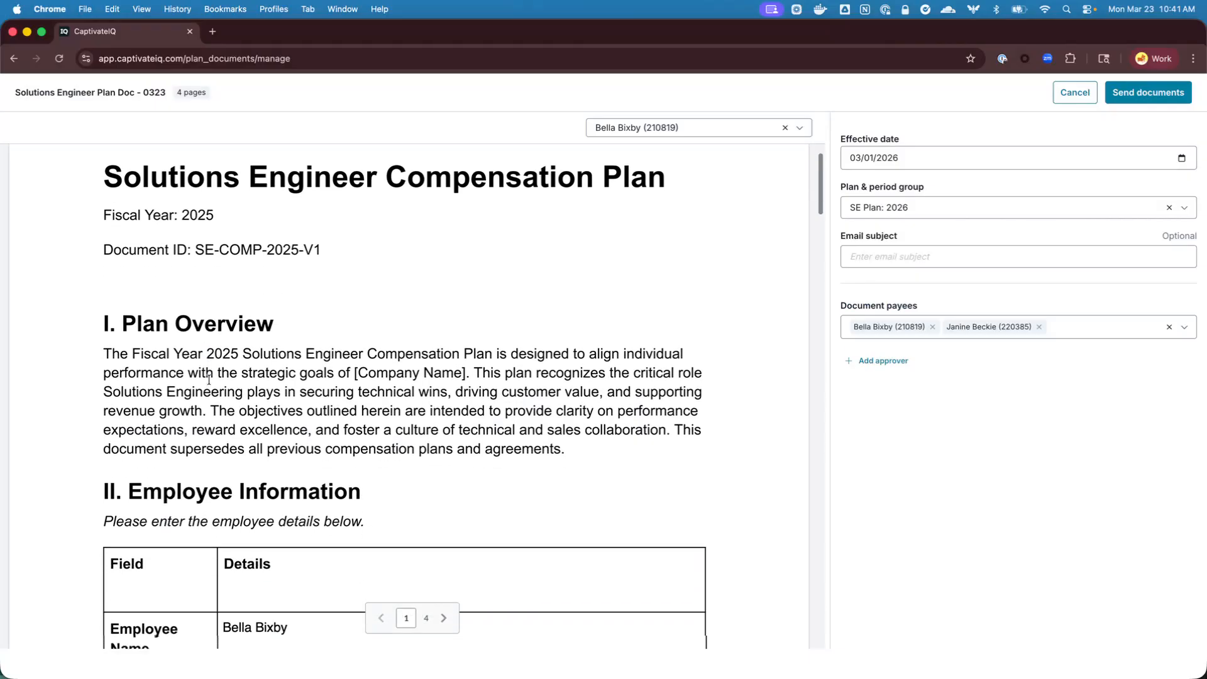
scroll(221, 390, "down", 9)
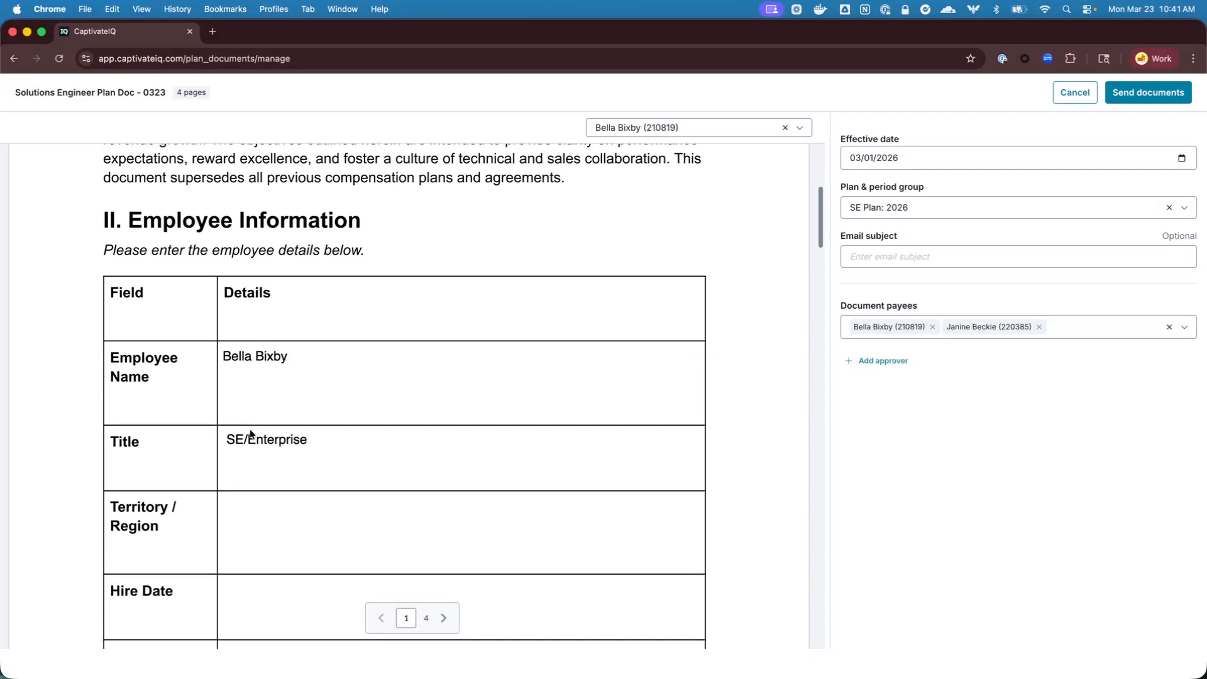
scroll(272, 421, "down", 15)
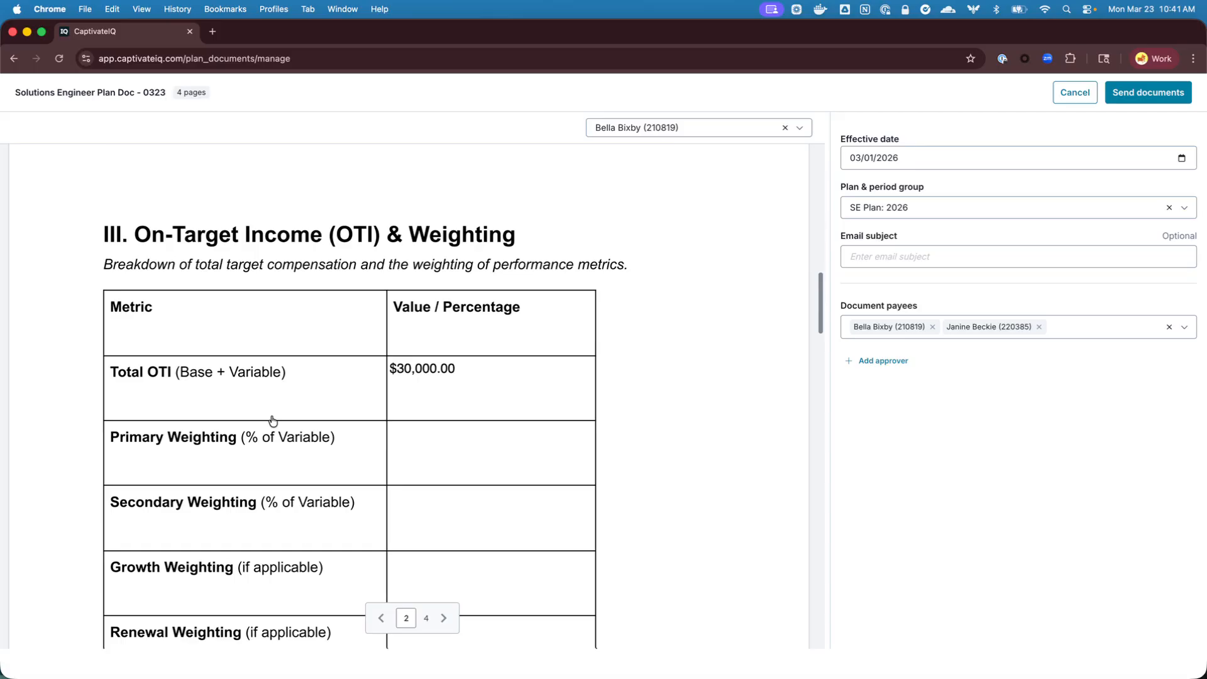
scroll(367, 410, "down", 2)
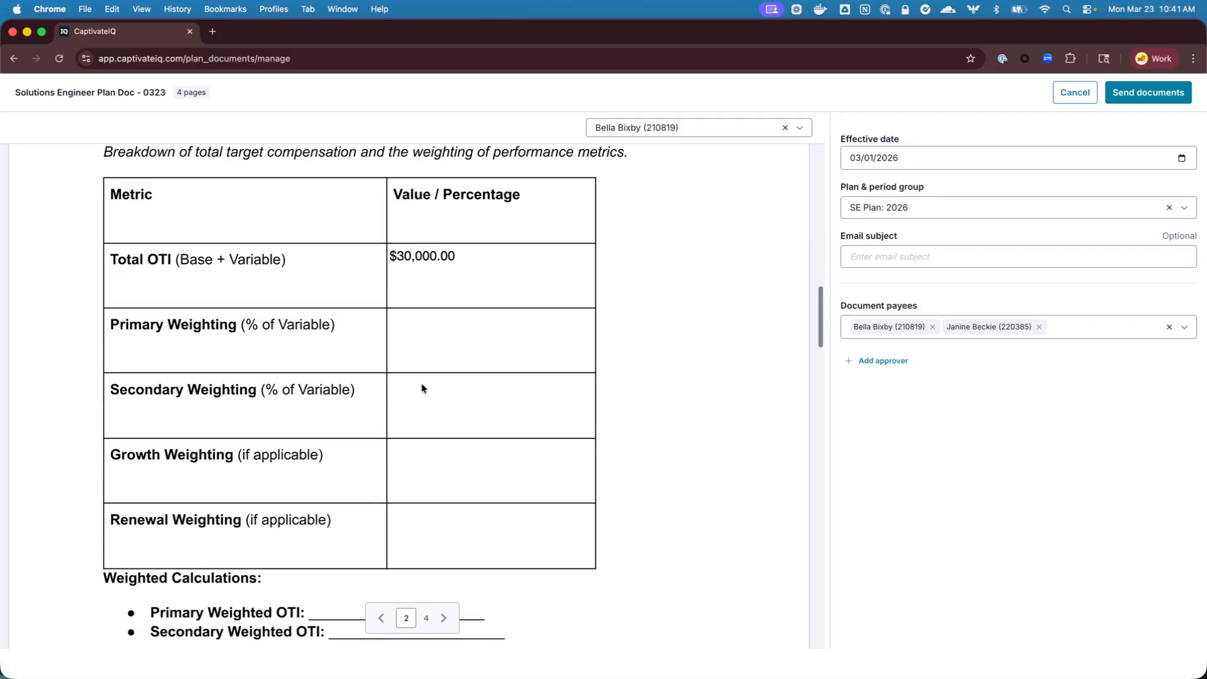
scroll(433, 361, "up", 12)
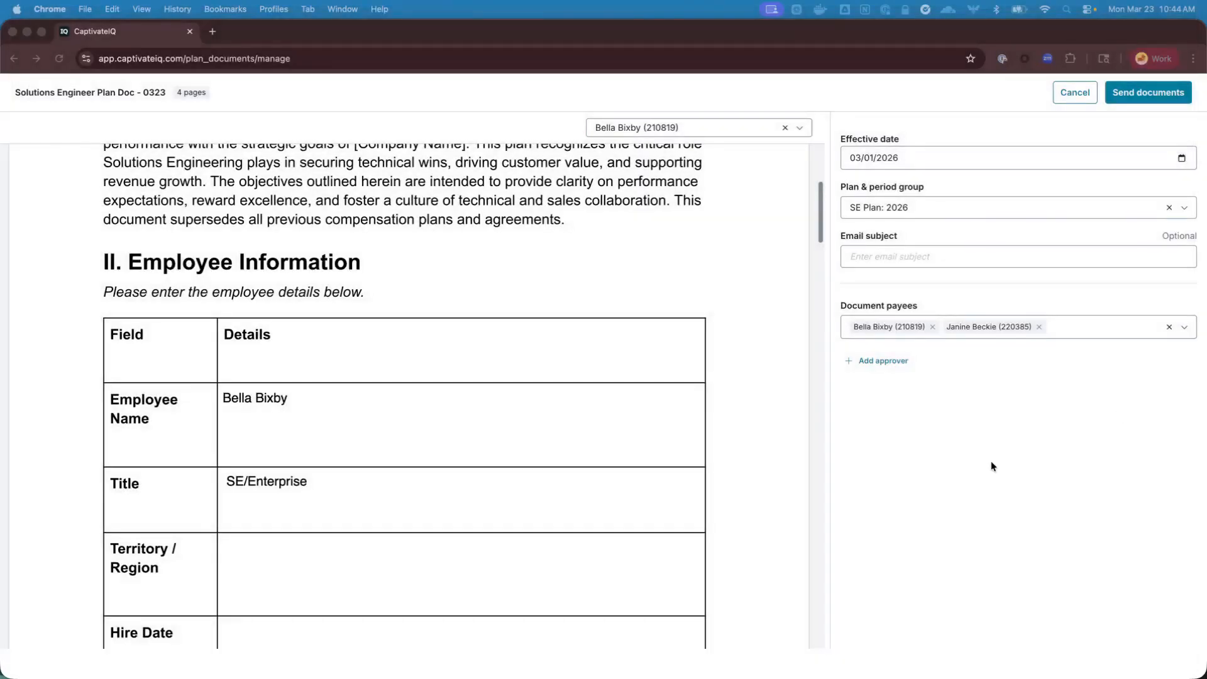
Set the email subject to "Solutions Engineer Plan - Ready for Review"
left_click(876, 250)
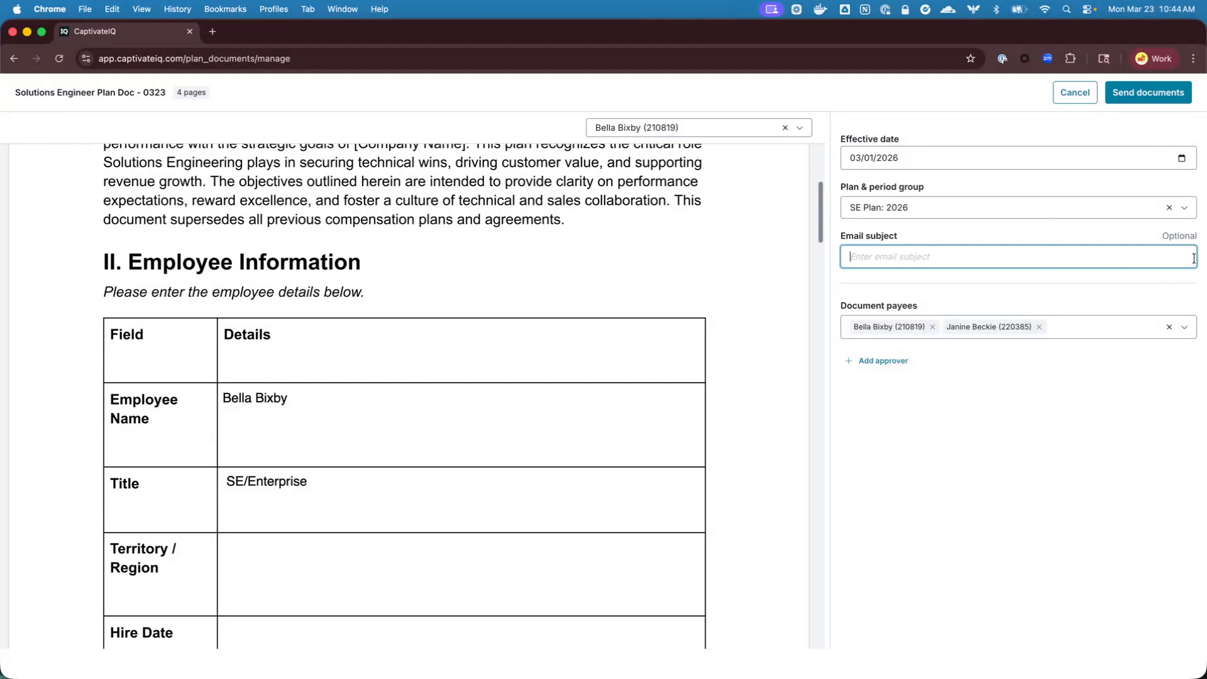
type("Solutions Engineer Plan - Ready for Review")
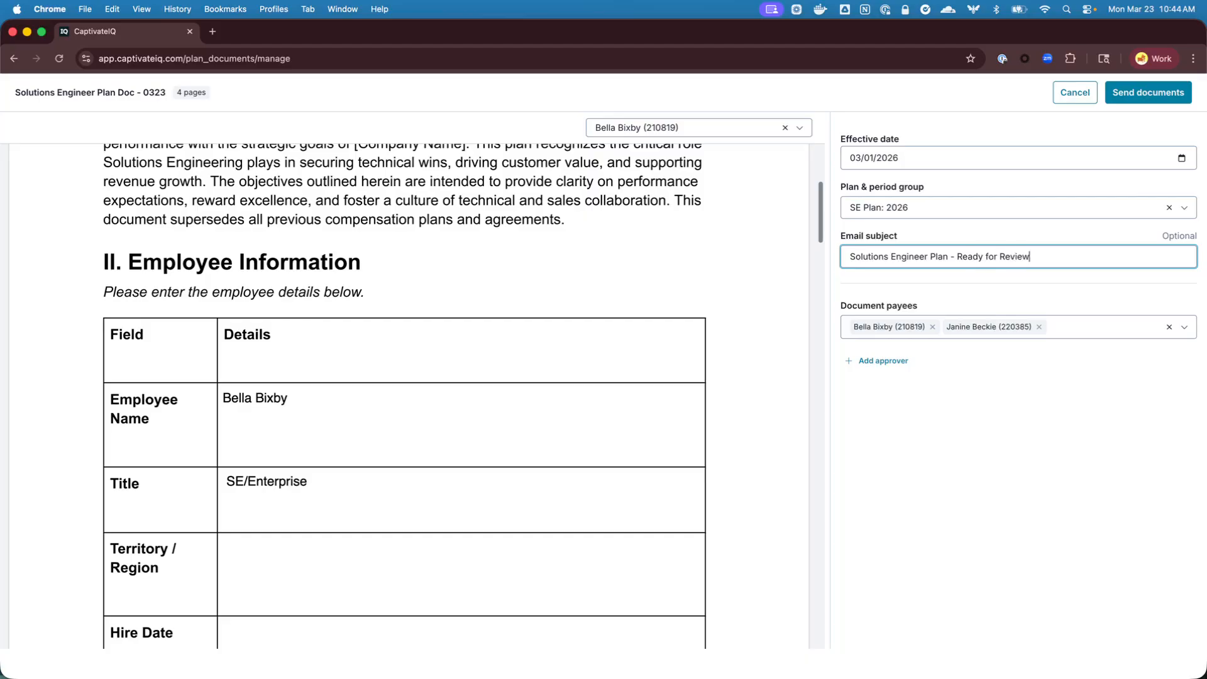
left_click(992, 479)
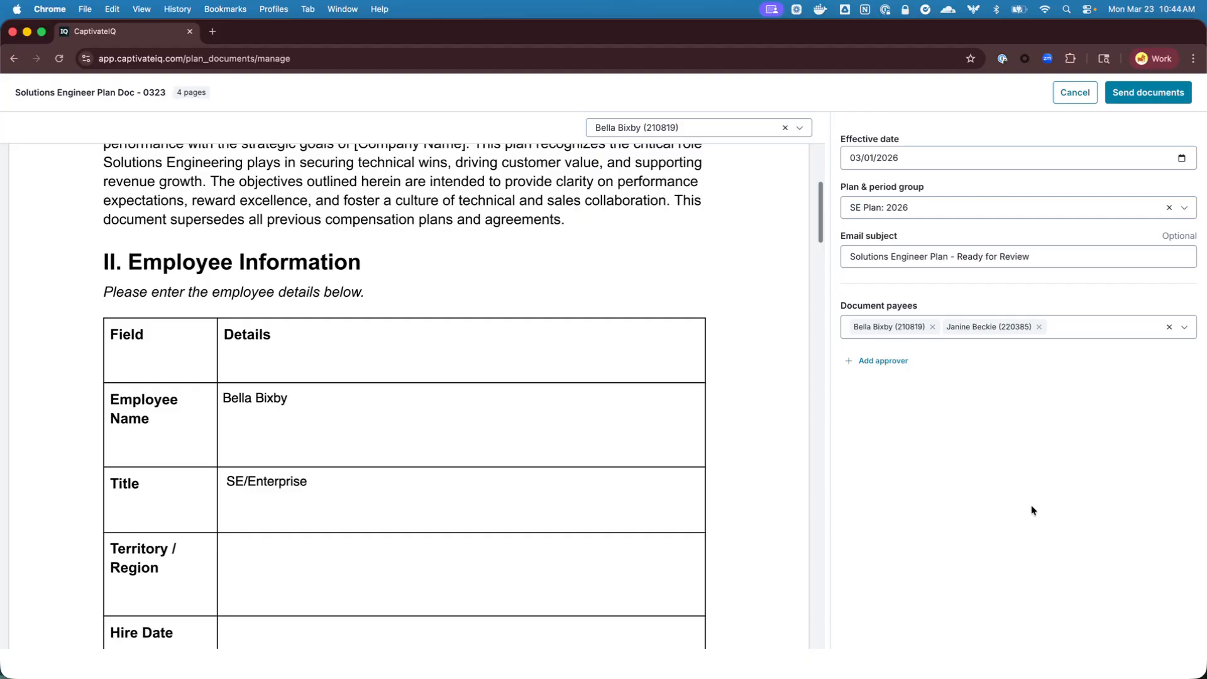
Add two approvers, setting Approver 1 to Auto-assign manager and Approver 2 to Is document payee
left_click(874, 362)
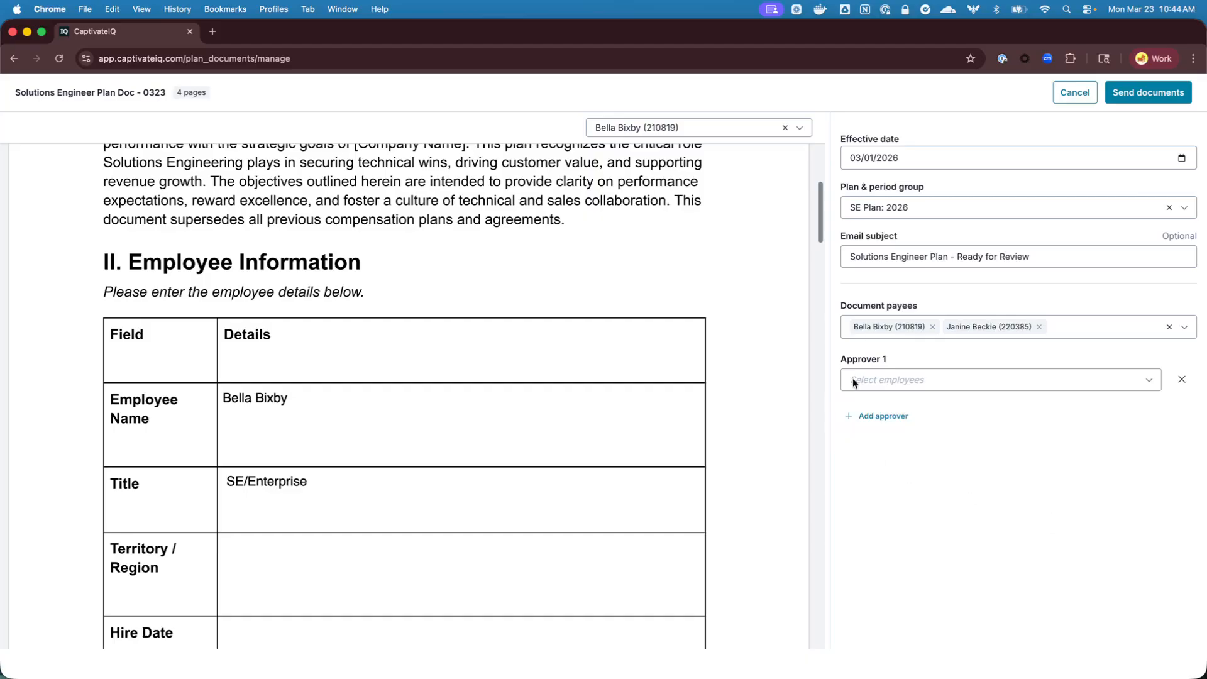
left_click(963, 380)
left_click(896, 434)
left_click(976, 622)
left_click(878, 415)
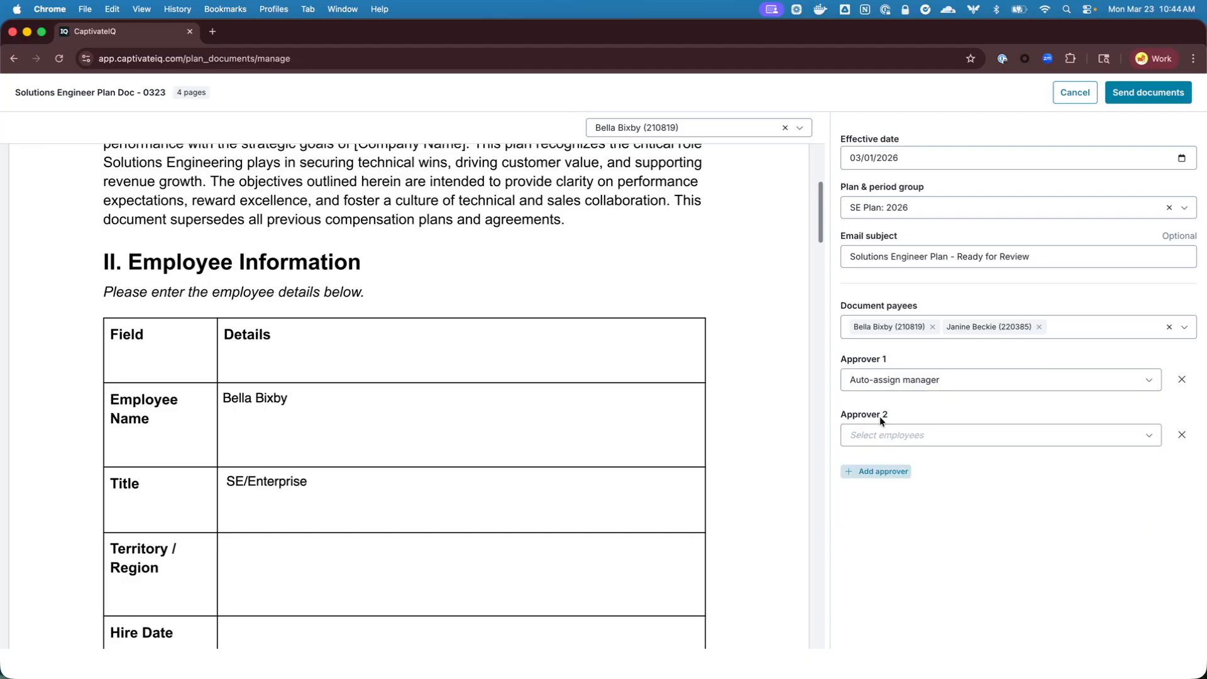
left_click(871, 435)
left_click(862, 462)
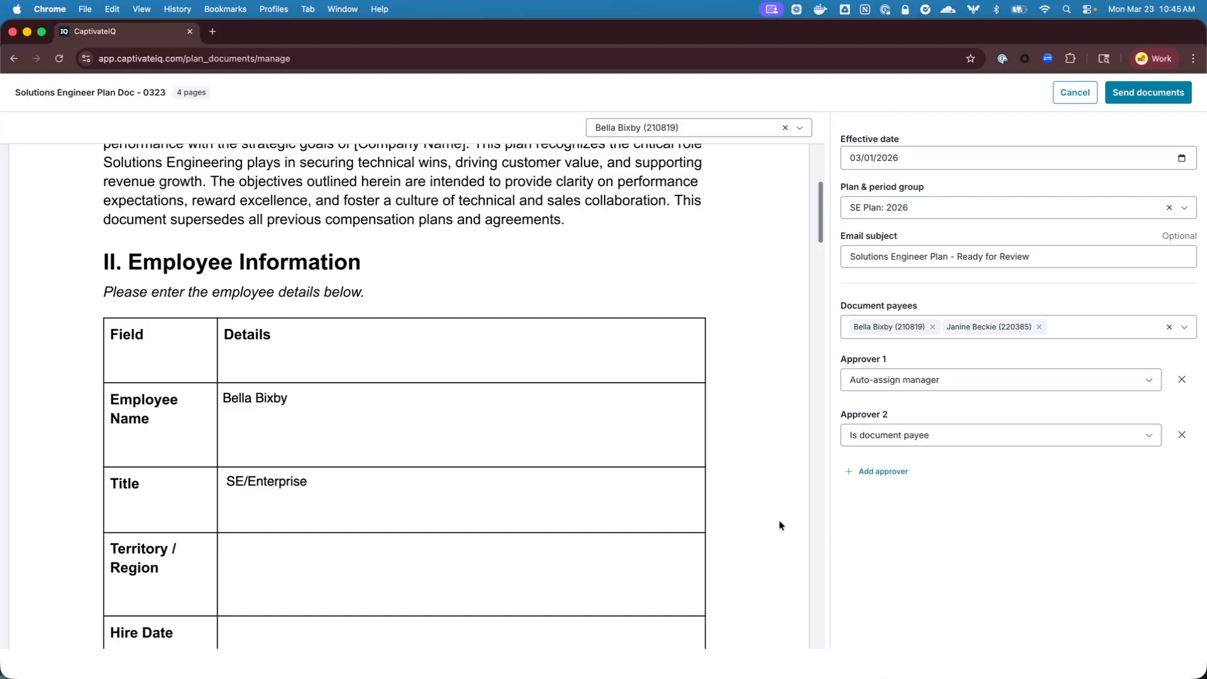
Send the Solutions Engineer Plan Doc - 0323 document to the two selected payees
left_click(31, 270)
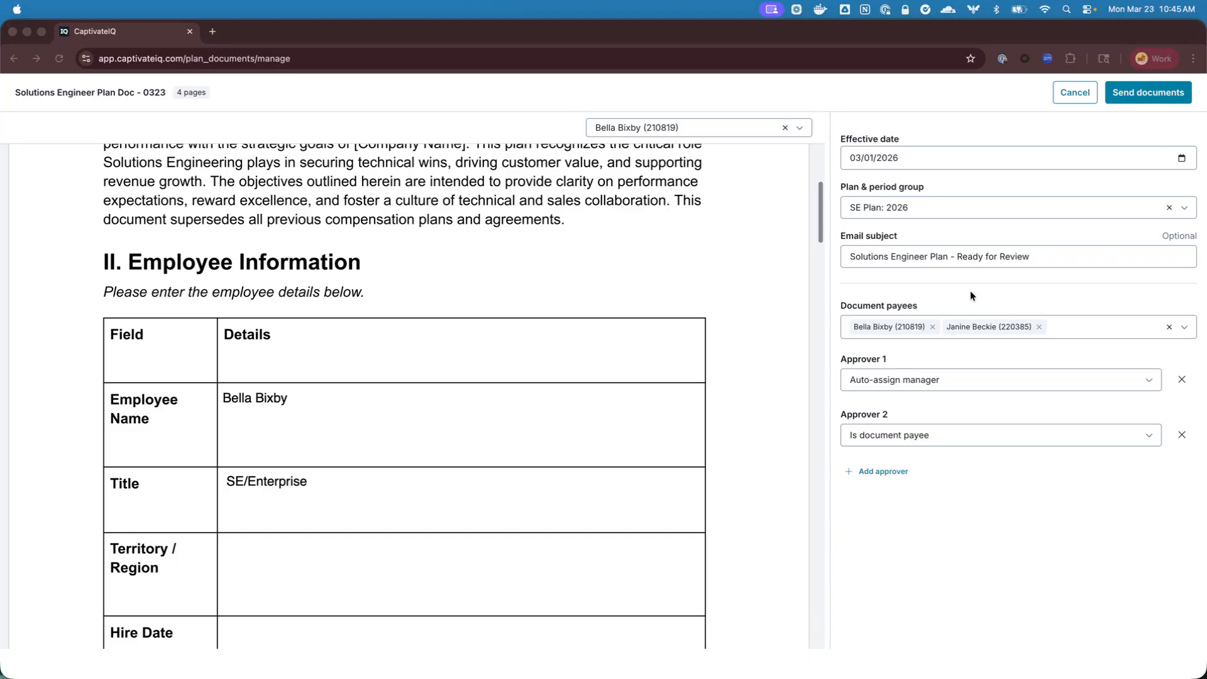
left_click(1132, 93)
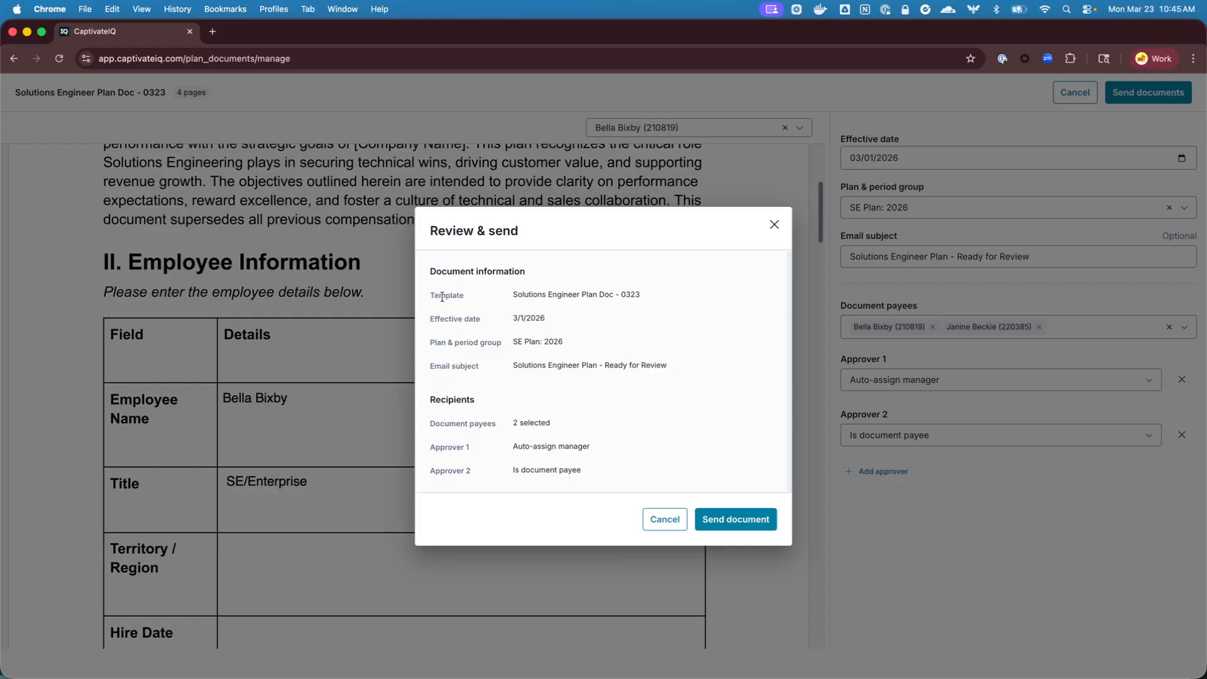
left_click(725, 519)
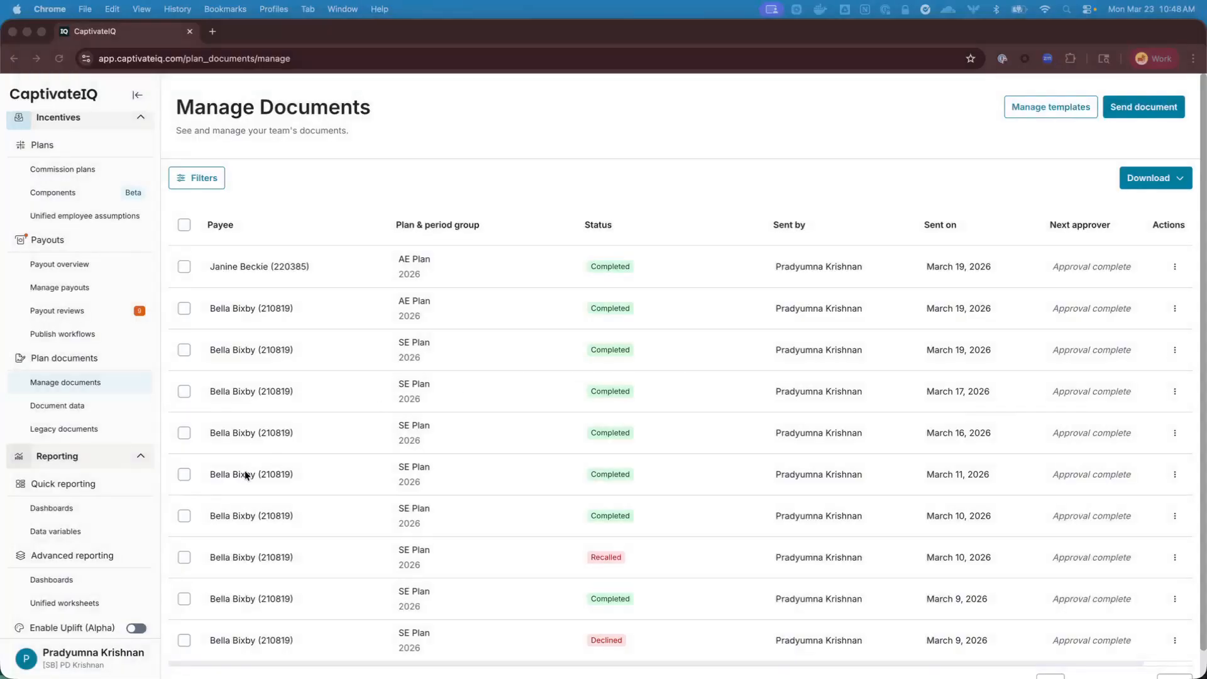
scroll(75, 541, "down", 3)
scroll(65, 533, "down", 3)
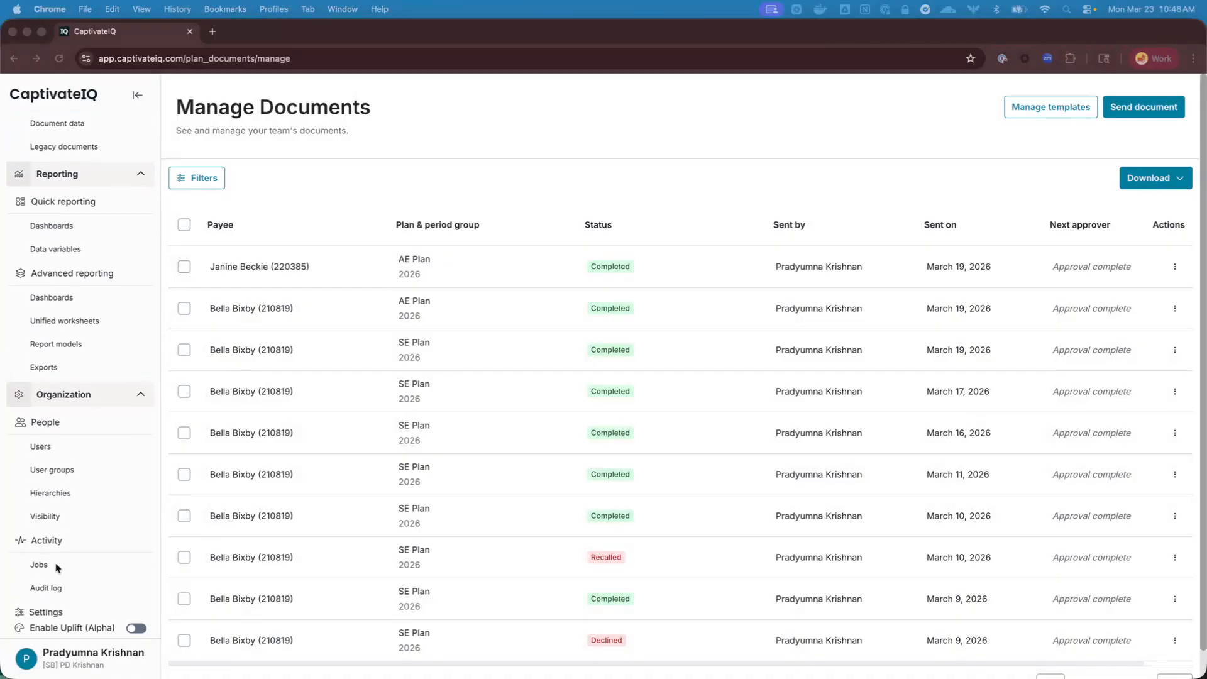
left_click(59, 59)
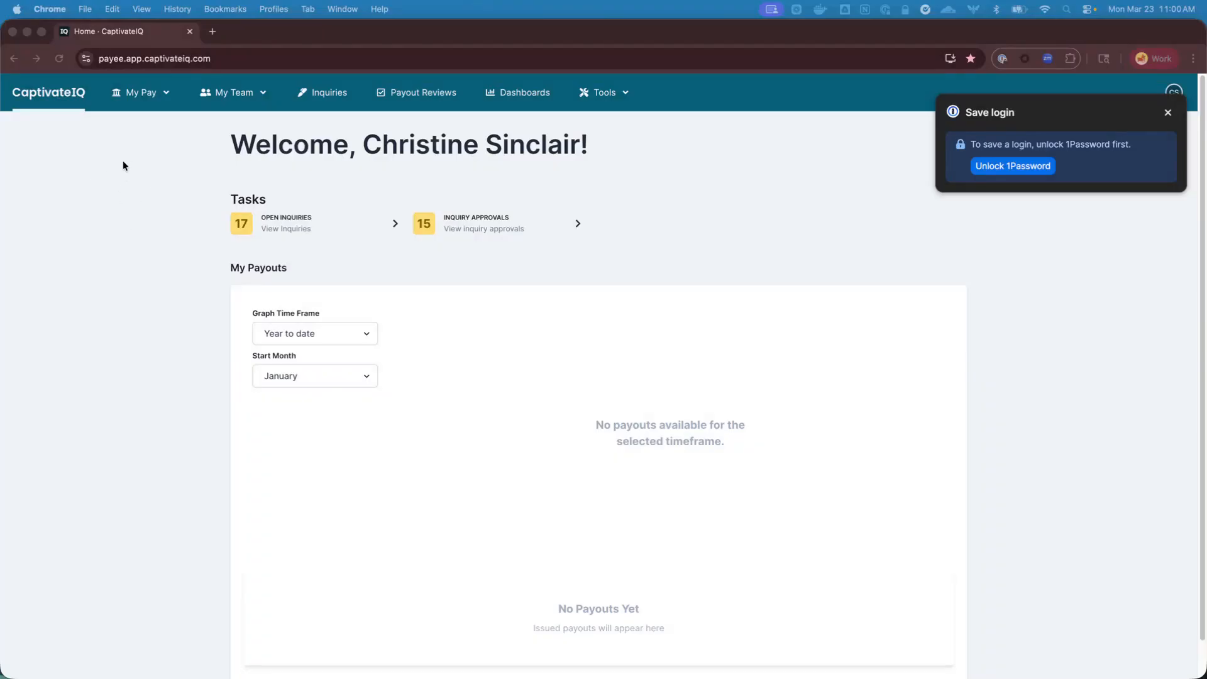
Show the manager's in-progress documents in My Documents and dismiss the save-login prompt
left_click(129, 94)
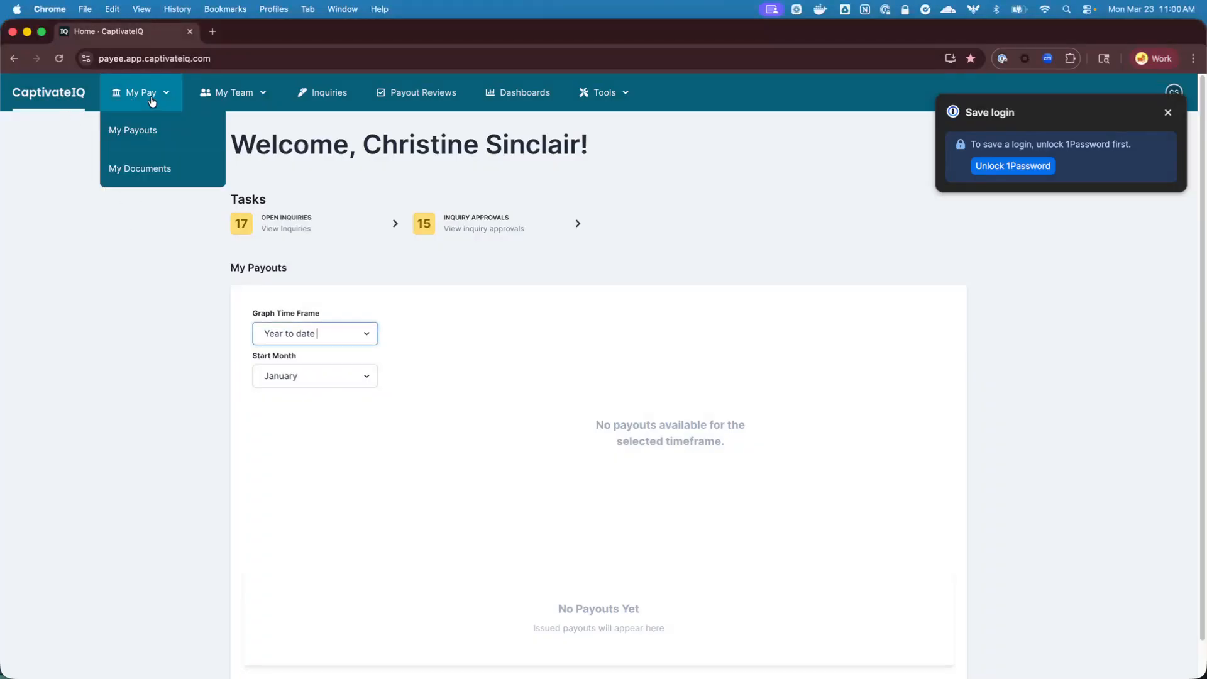
left_click(126, 165)
left_click(239, 184)
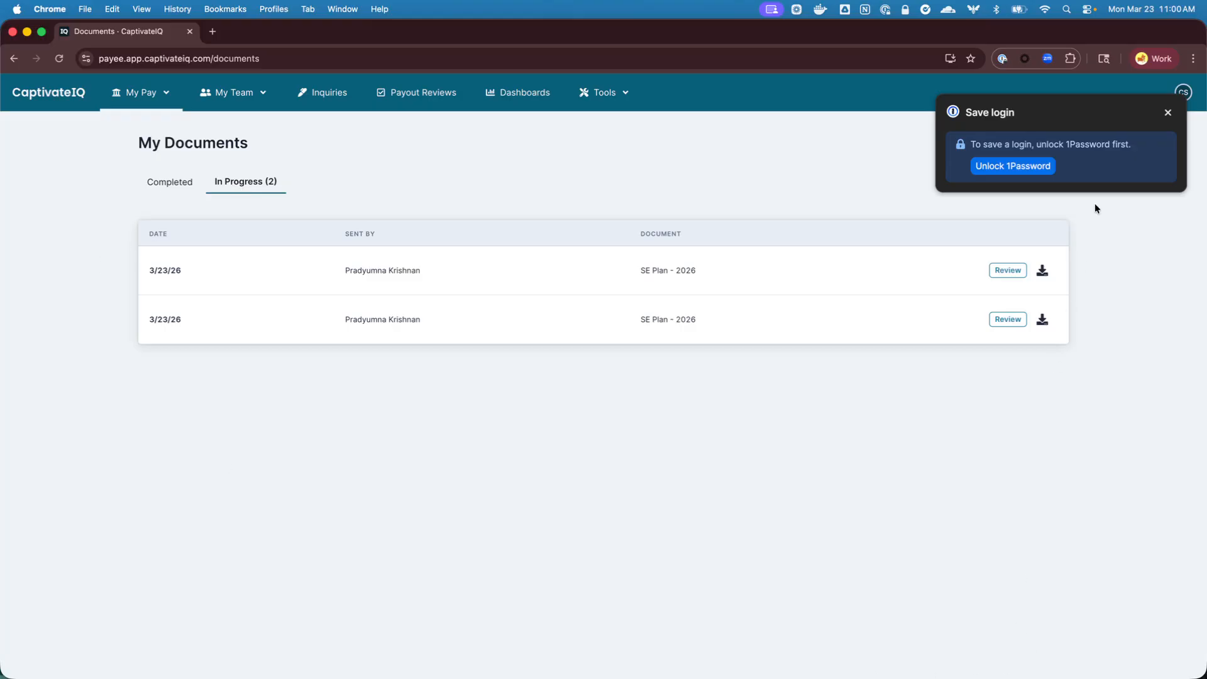
left_click(1168, 112)
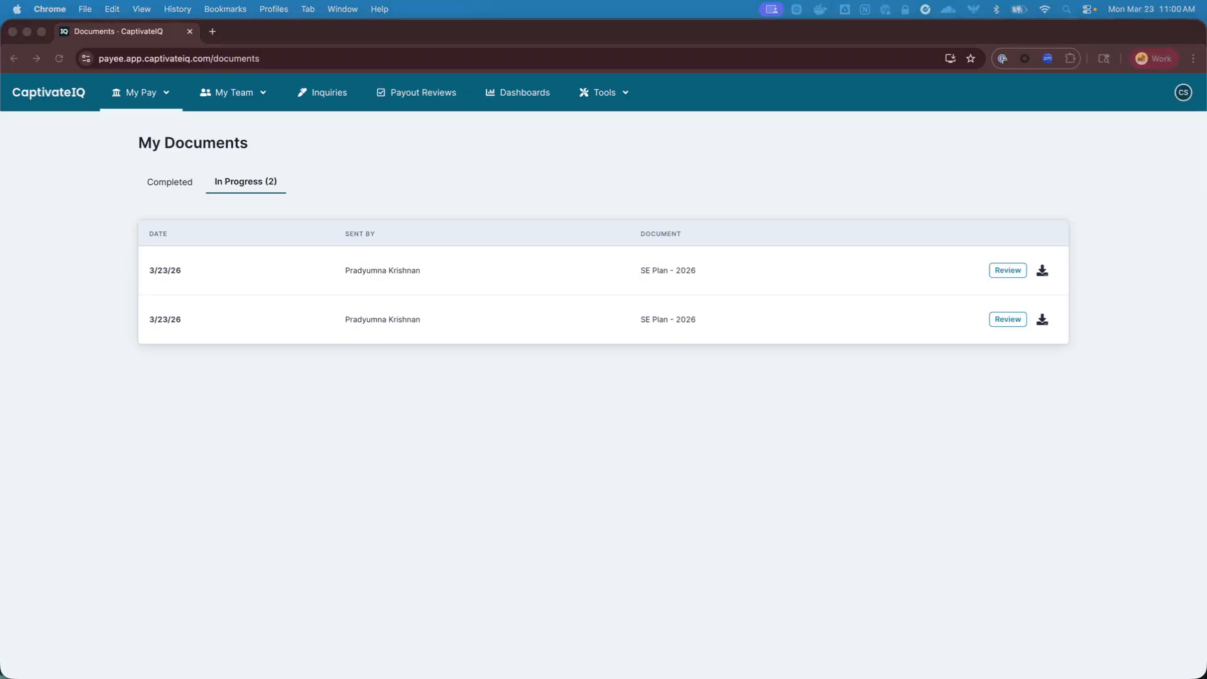
Switch to Gmail, check the subject of the "Solutions Engineer Plan - Ready for Review" email and open its linked document
left_click_drag(1206, 182, 751, 172)
double_click(752, 171)
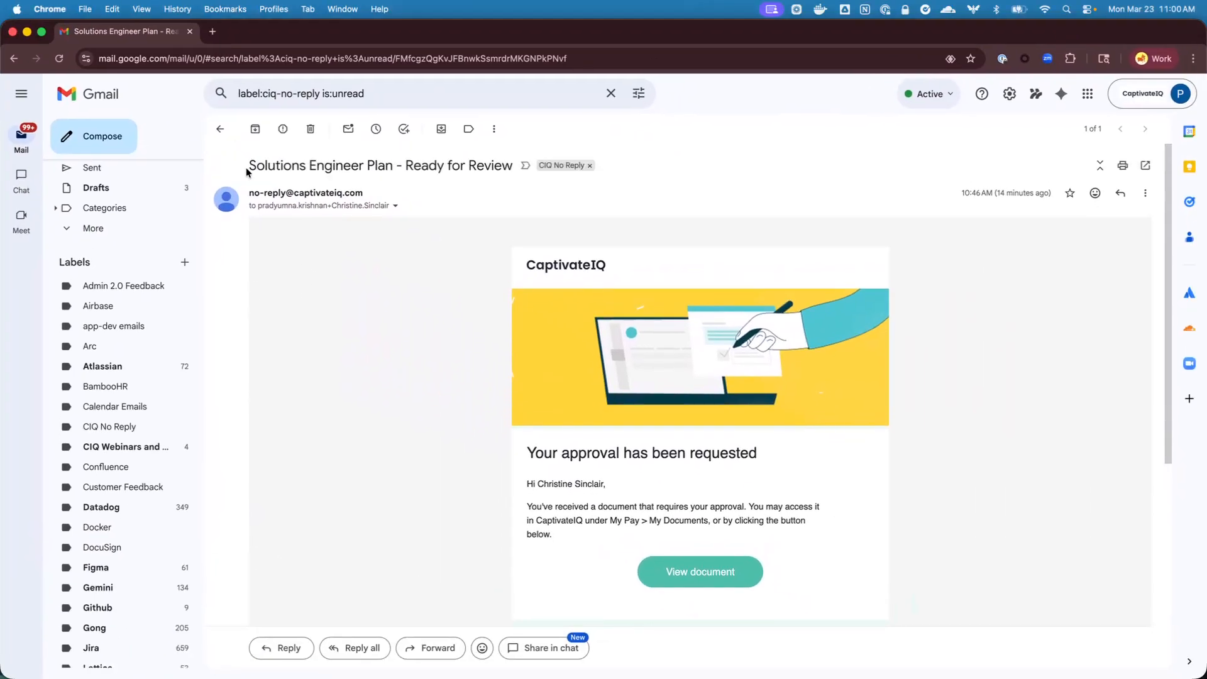
left_click_drag(251, 165, 394, 165)
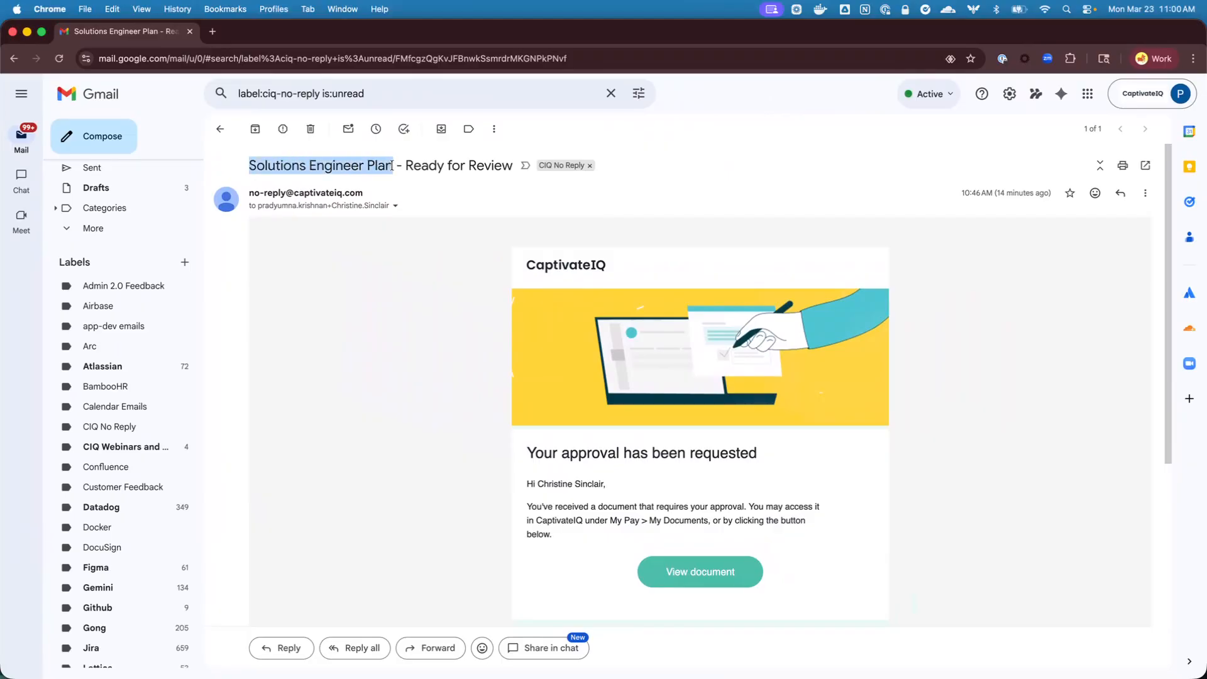
triple_click(472, 166)
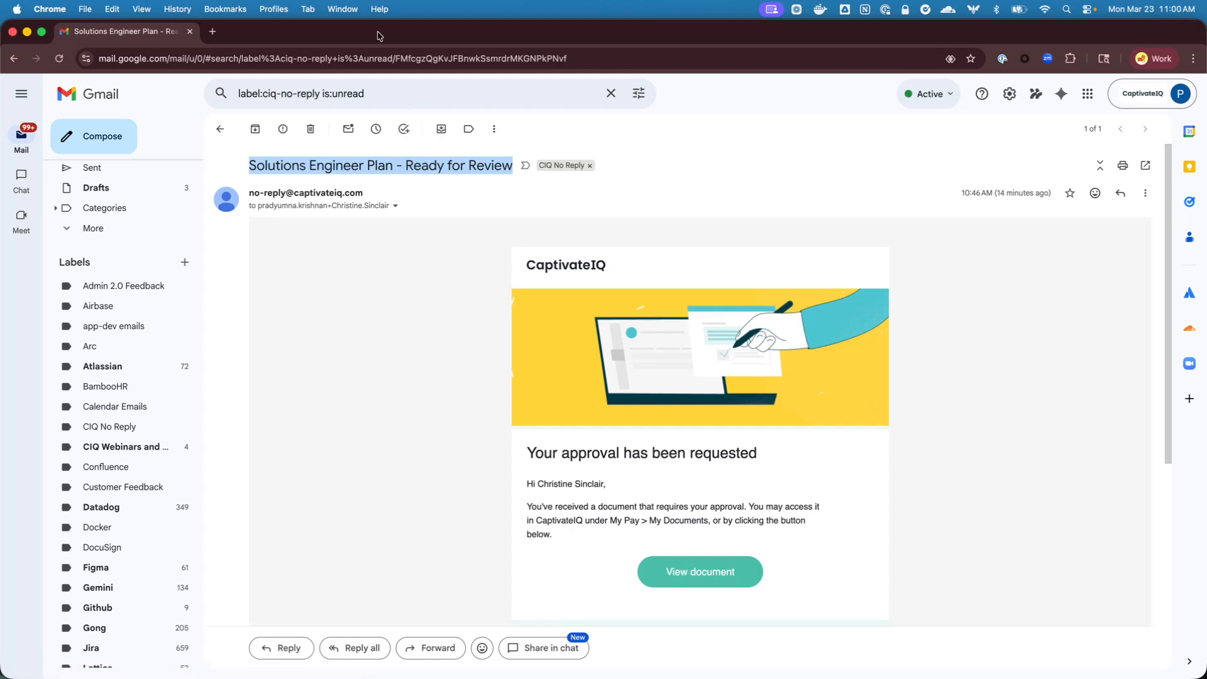
left_click(702, 575)
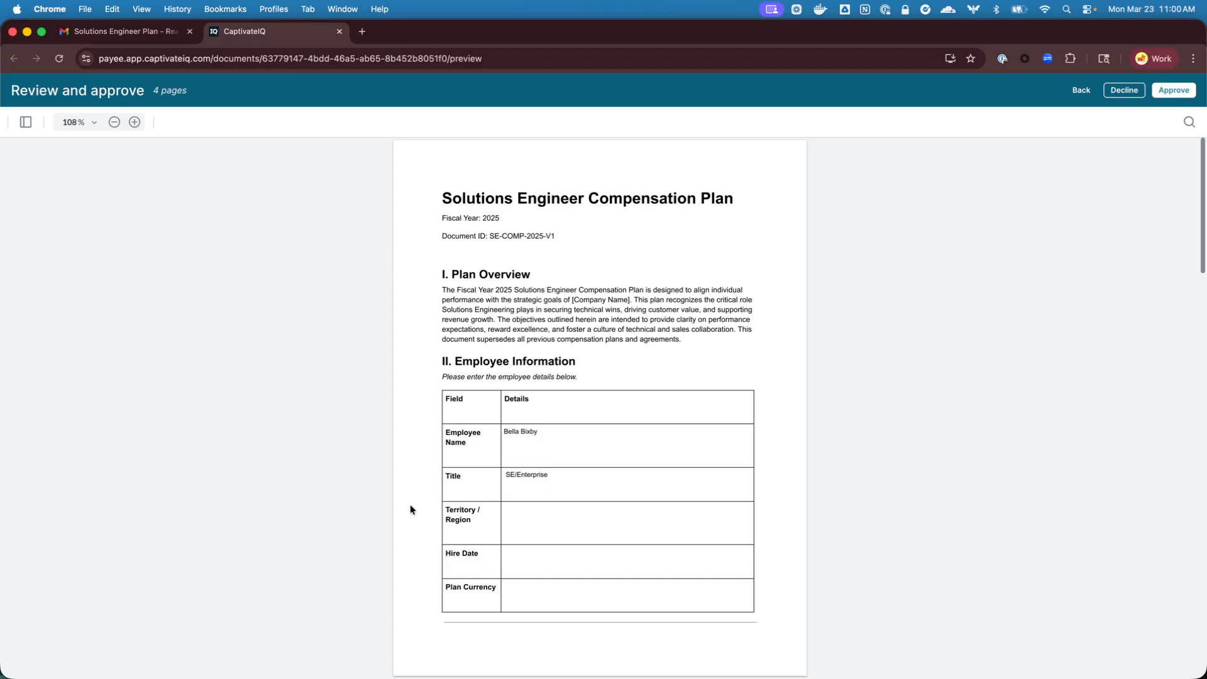
Examine the page thumbnails of the Solutions Engineer Compensation Plan and hide them again
left_click(26, 122)
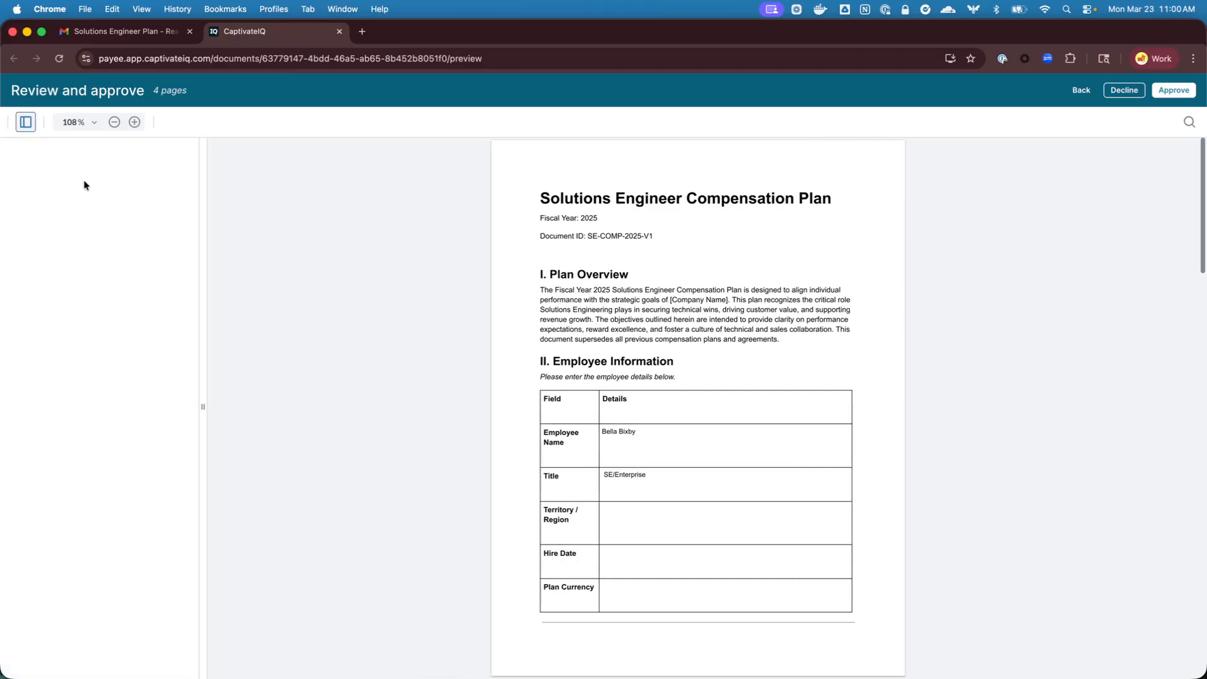
left_click(114, 475)
left_click(81, 233)
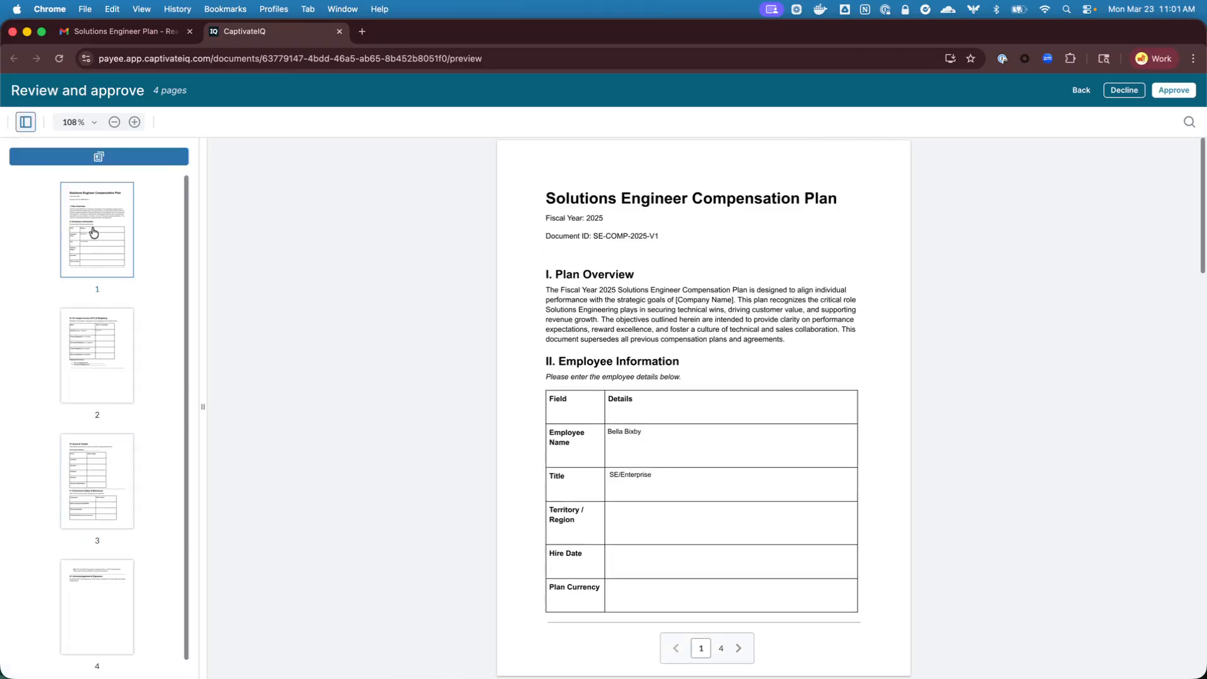
left_click(28, 122)
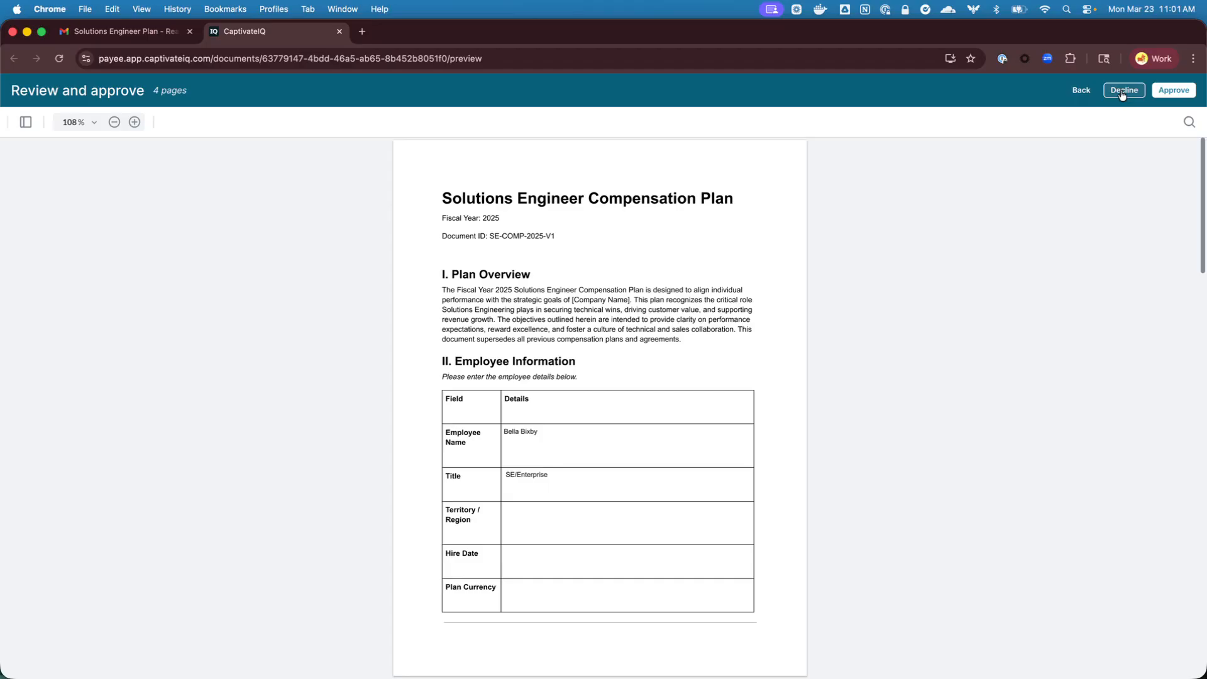
left_click(1081, 91)
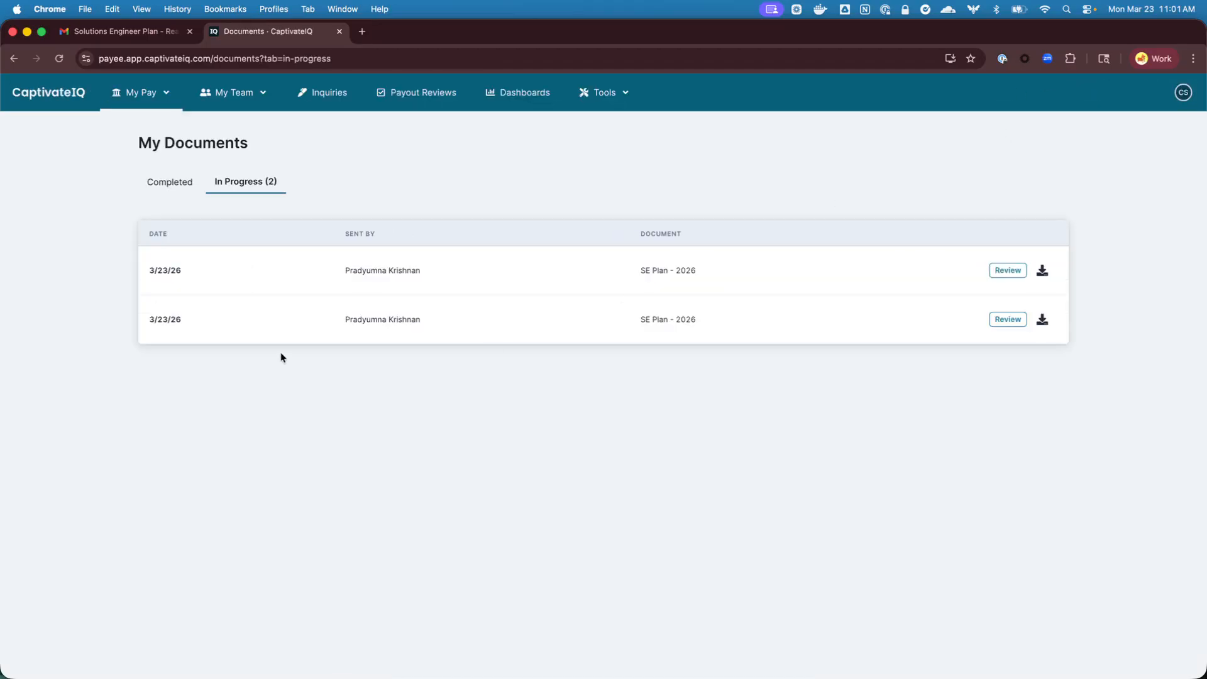
left_click(1013, 272)
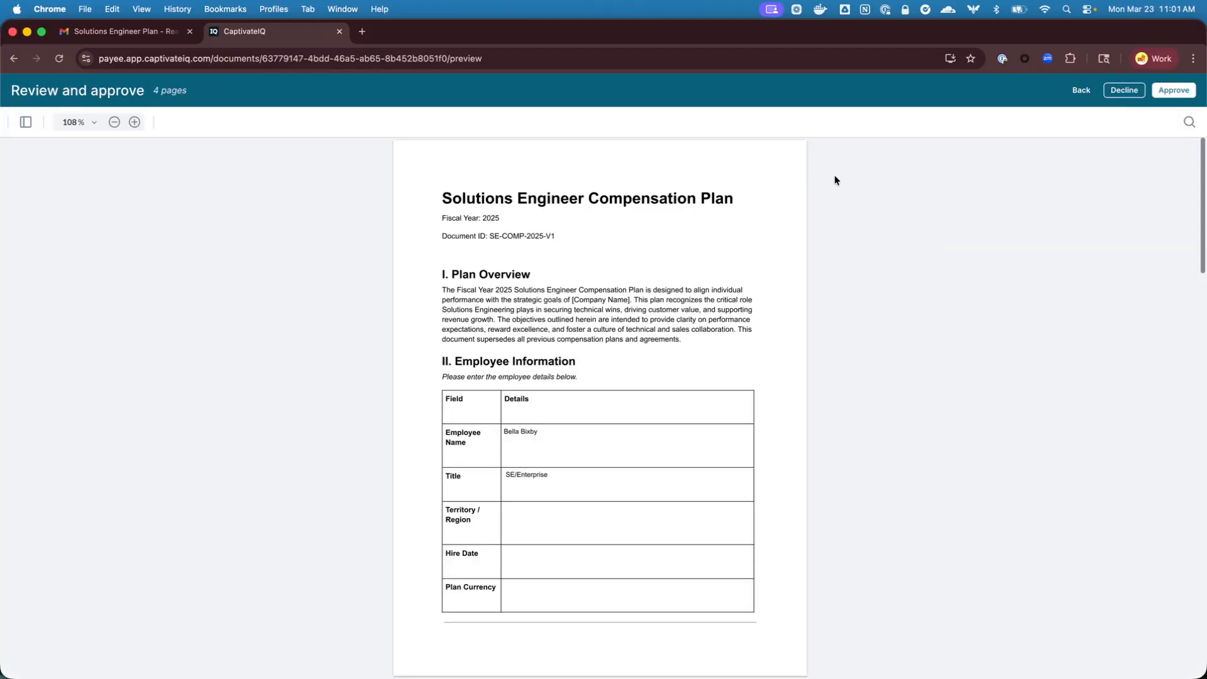
left_click(1125, 90)
left_click(434, 347)
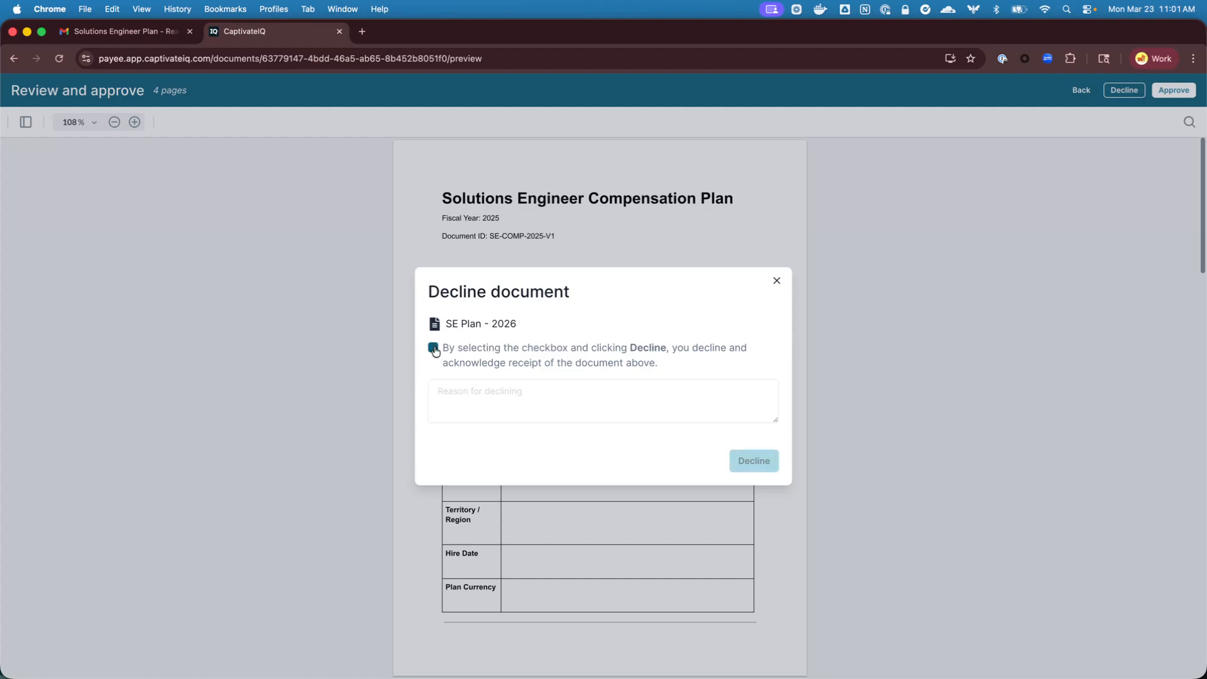
left_click(489, 404)
type("reason")
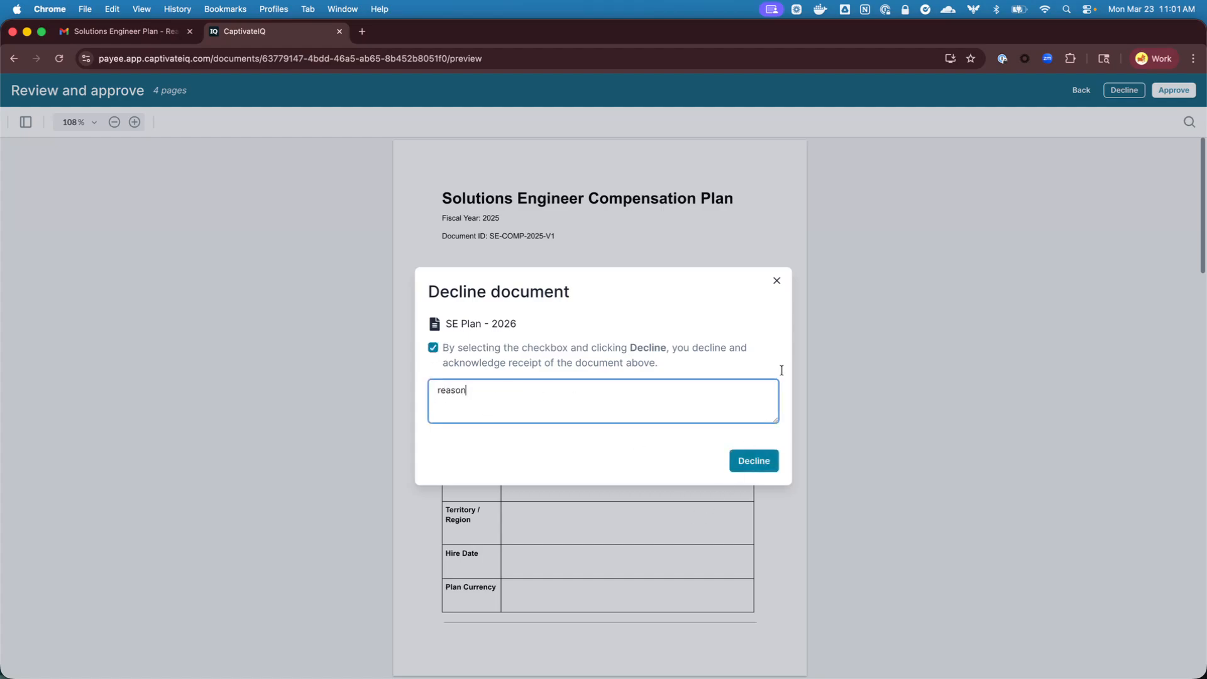
left_click(777, 282)
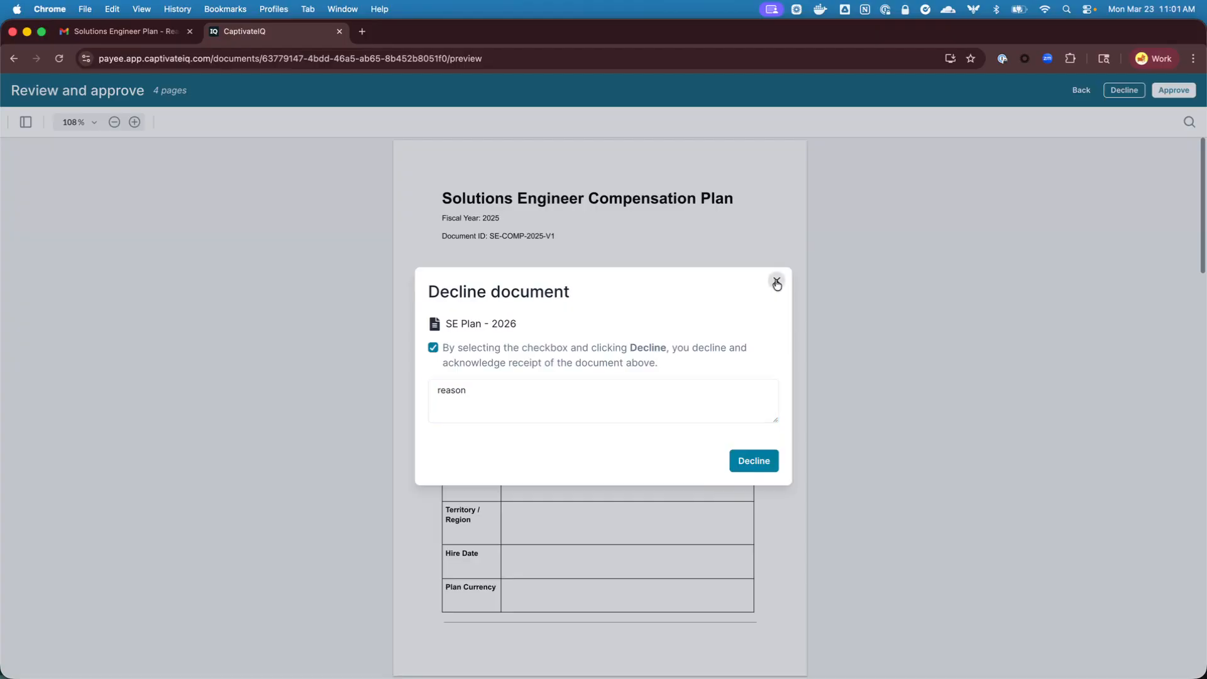
left_click(778, 283)
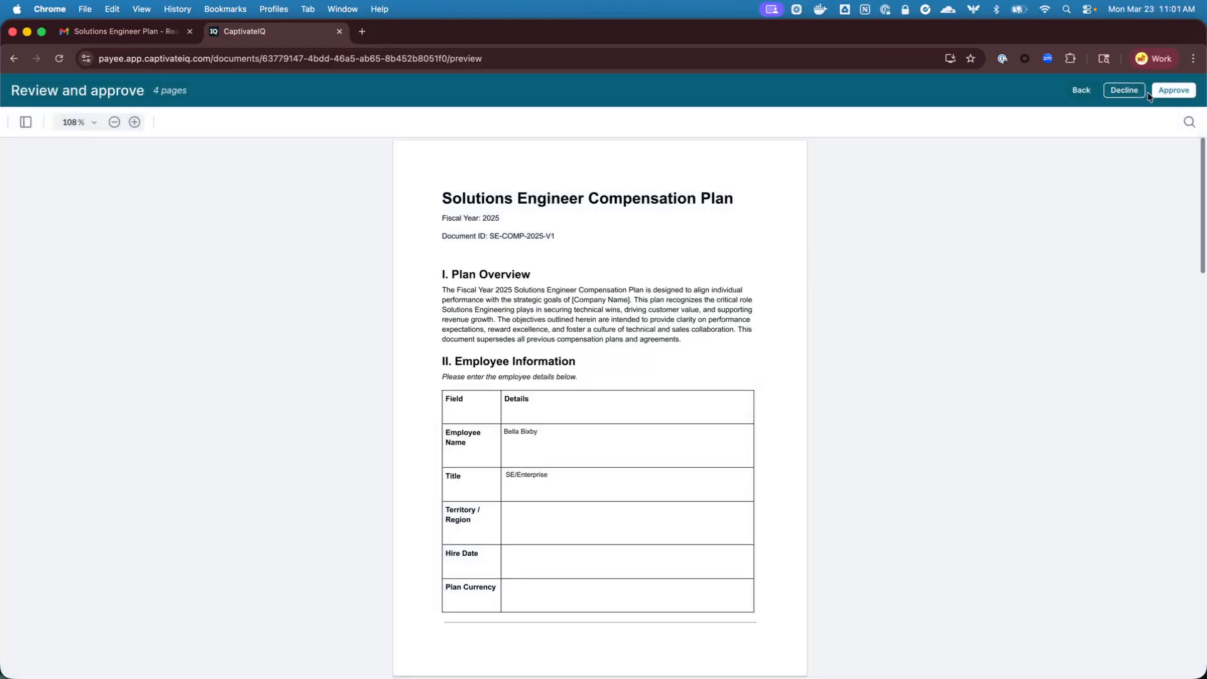
Approve the first payee's SE Plan - 2026 document with the acknowledgement of receipt
left_click(1170, 95)
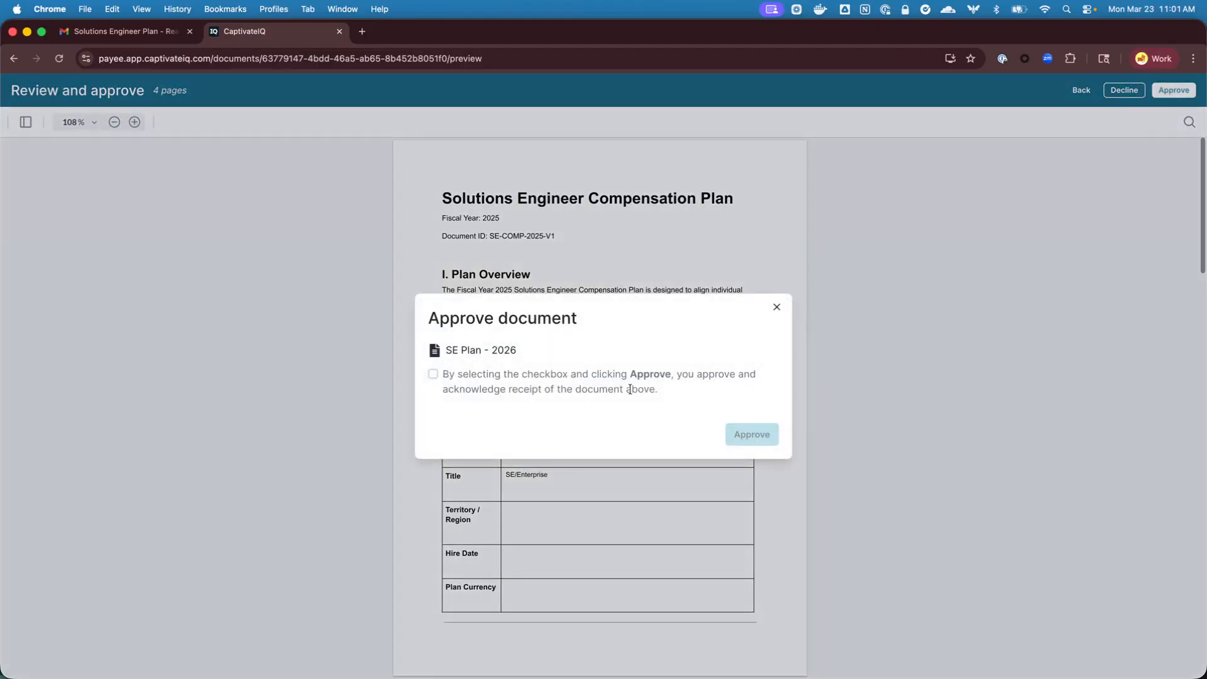
left_click(434, 374)
left_click(750, 437)
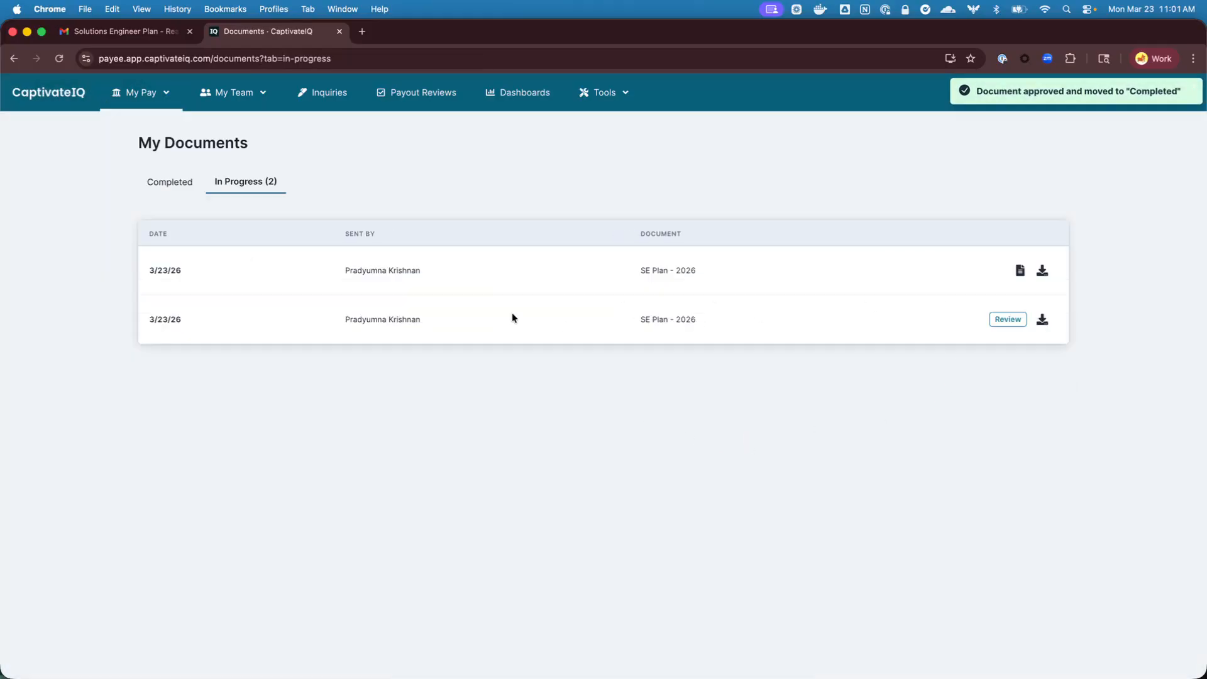
left_click(1194, 93)
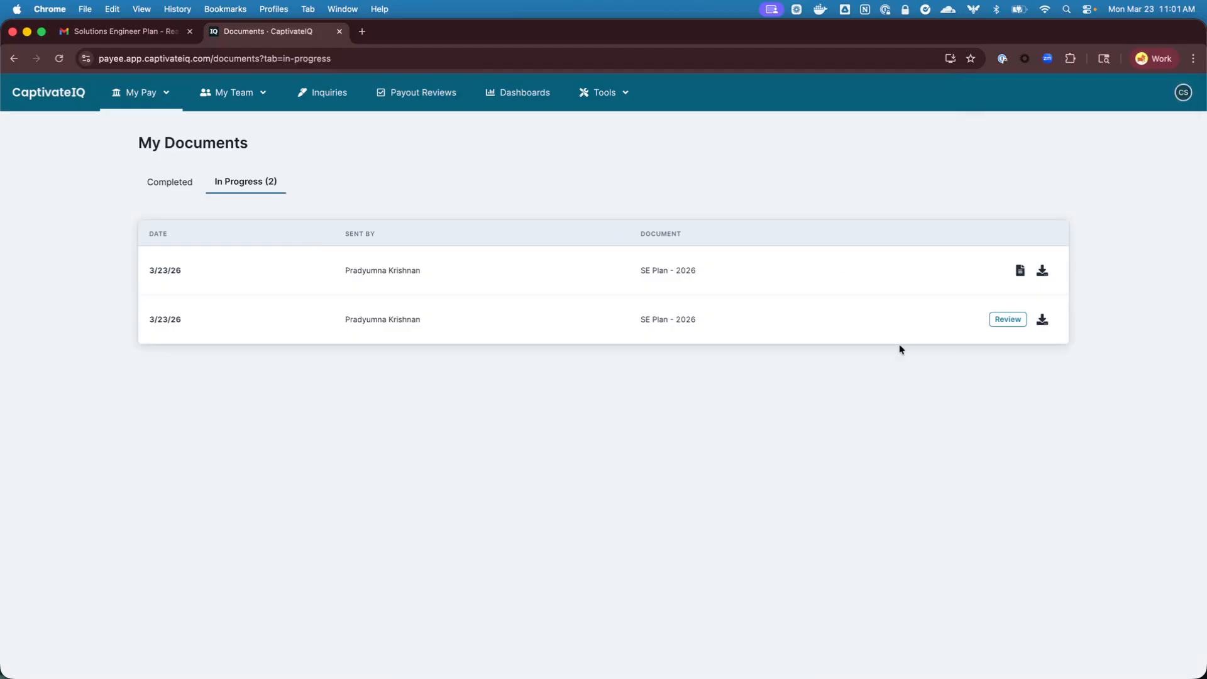
Review the remaining in-progress SE Plan - 2026 document and approve it with the acknowledgement of receipt
left_click(1008, 320)
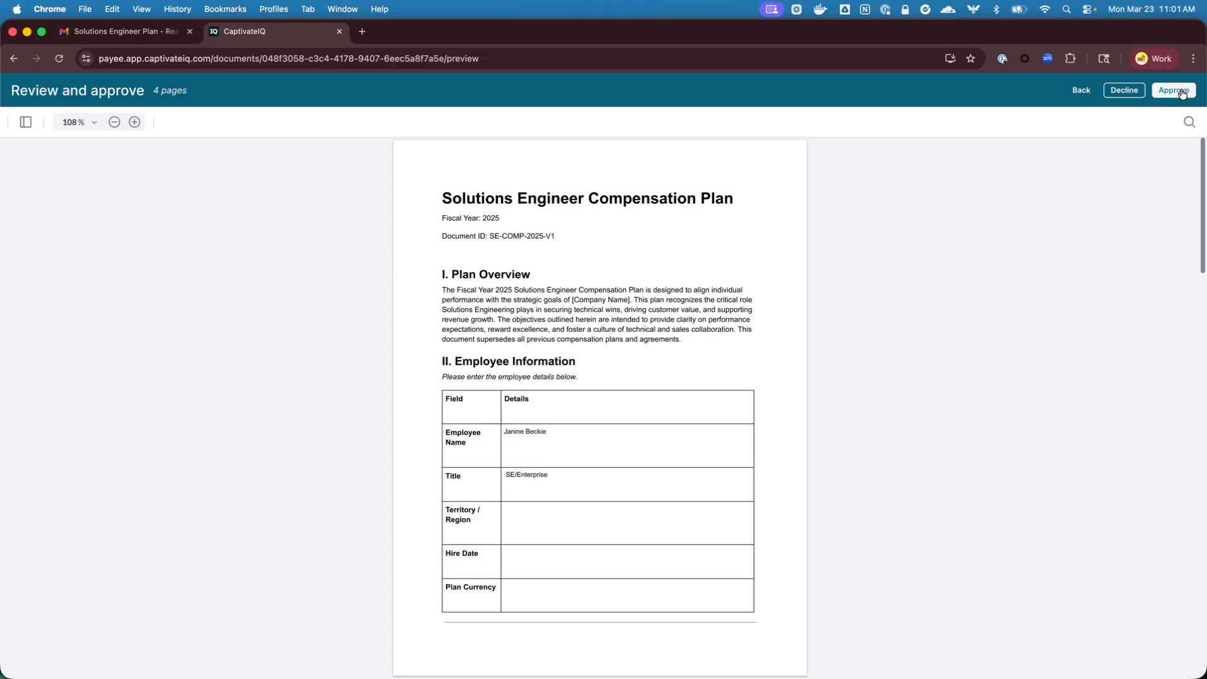
left_click(1181, 91)
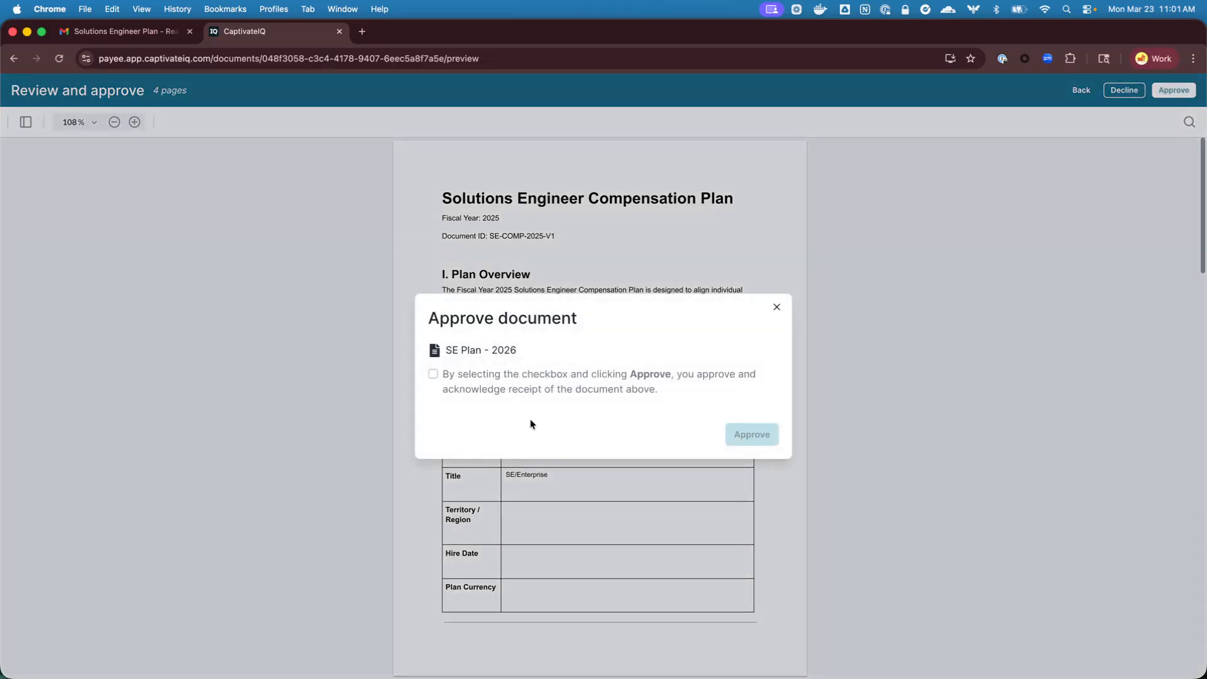
left_click(434, 374)
left_click(768, 438)
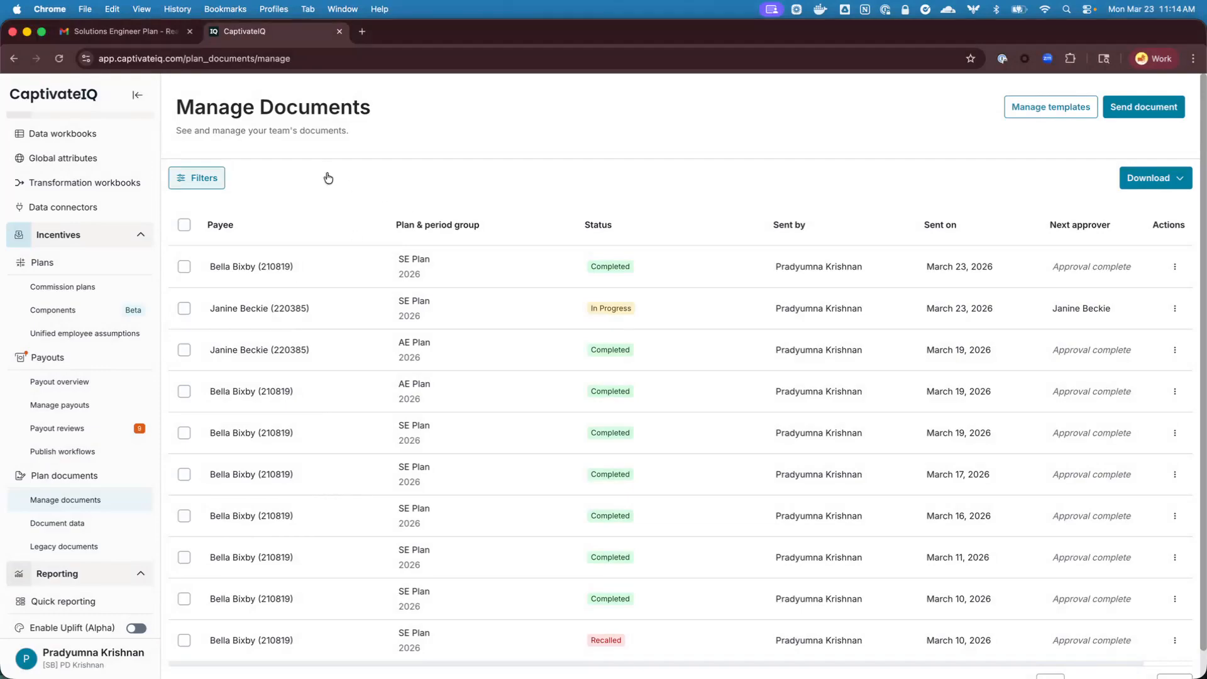
Filter the managed documents to those with a send date from 03/23/2026 onward
left_click(197, 178)
left_click(866, 310)
left_click(899, 353)
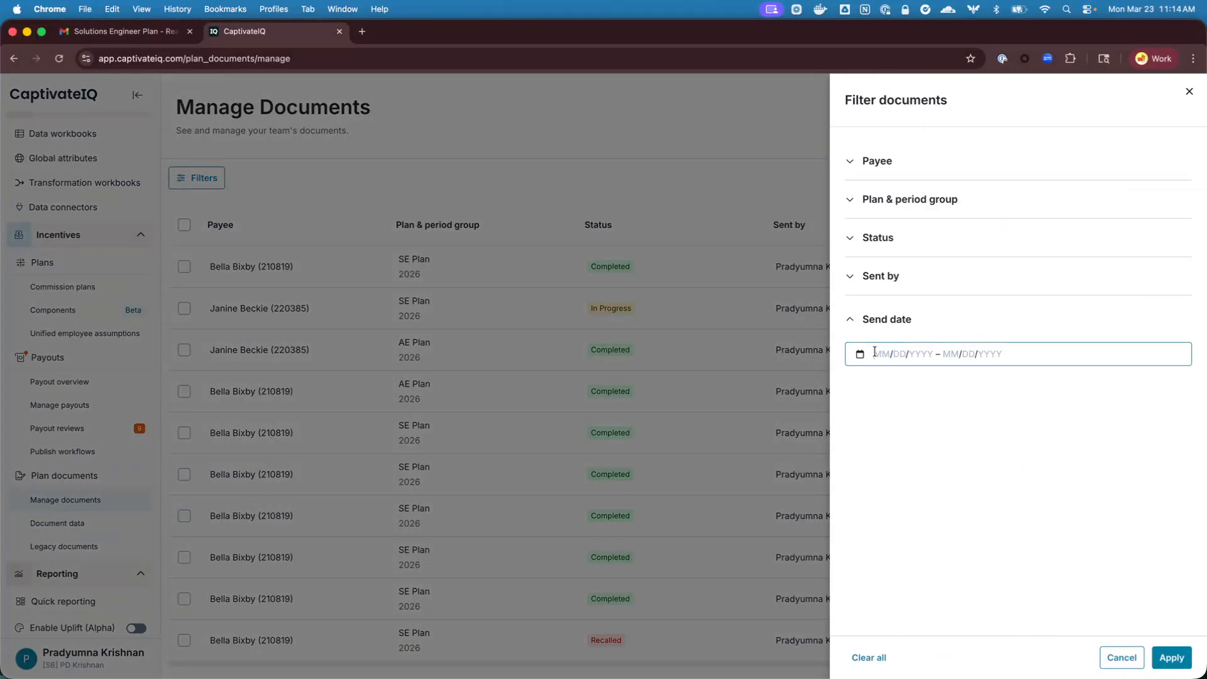
type("03/23/2026")
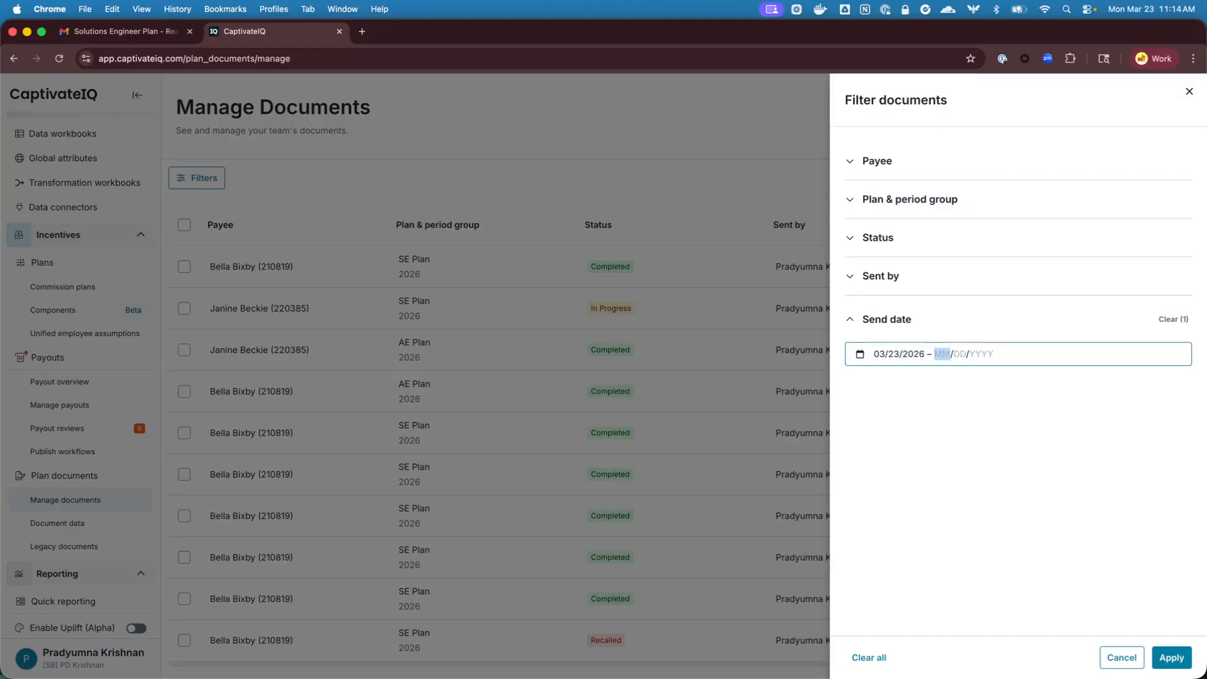
left_click(1042, 575)
left_click(1162, 659)
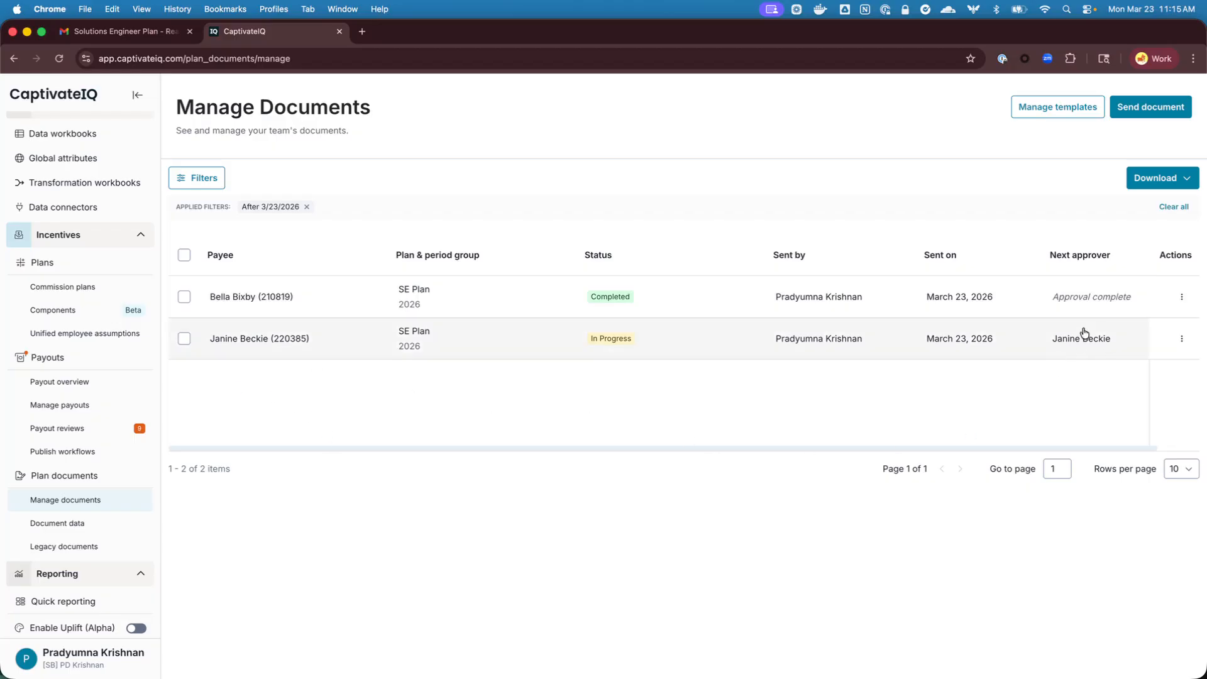
Open the completed SE Plan document and check its activity log for the approval chain and each approval entry
left_click(506, 307)
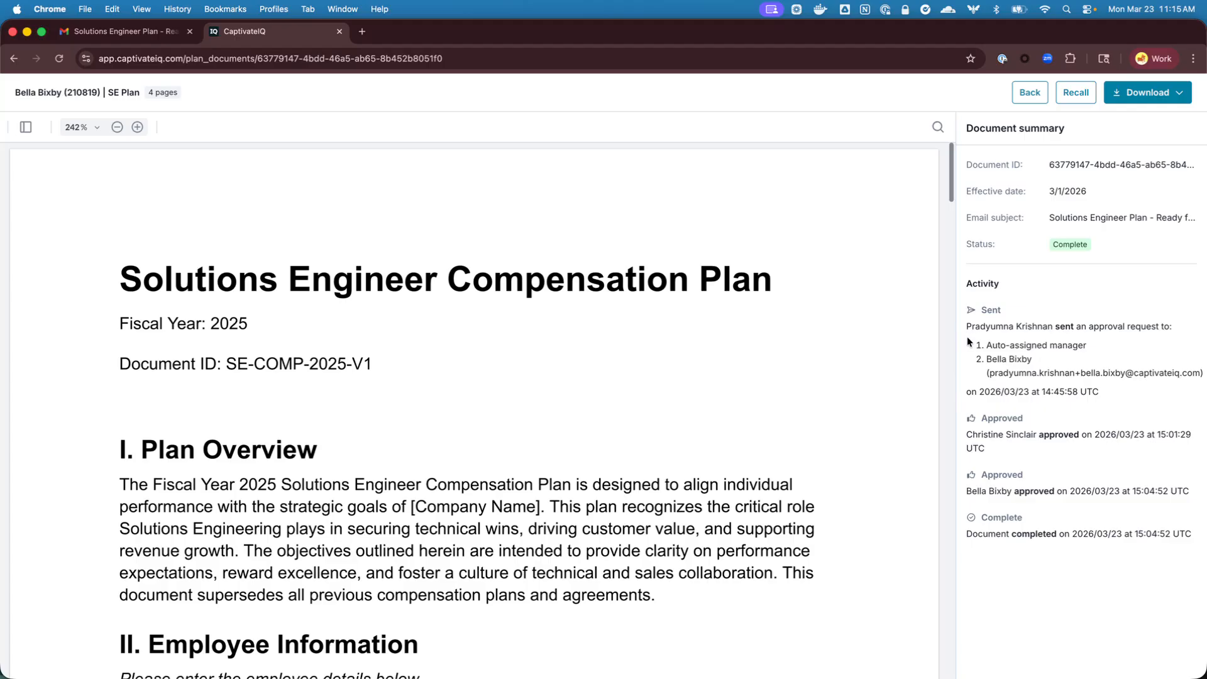
left_click_drag(985, 345, 1091, 351)
triple_click(1036, 357)
left_click(1021, 366)
left_click_drag(1005, 451, 978, 439)
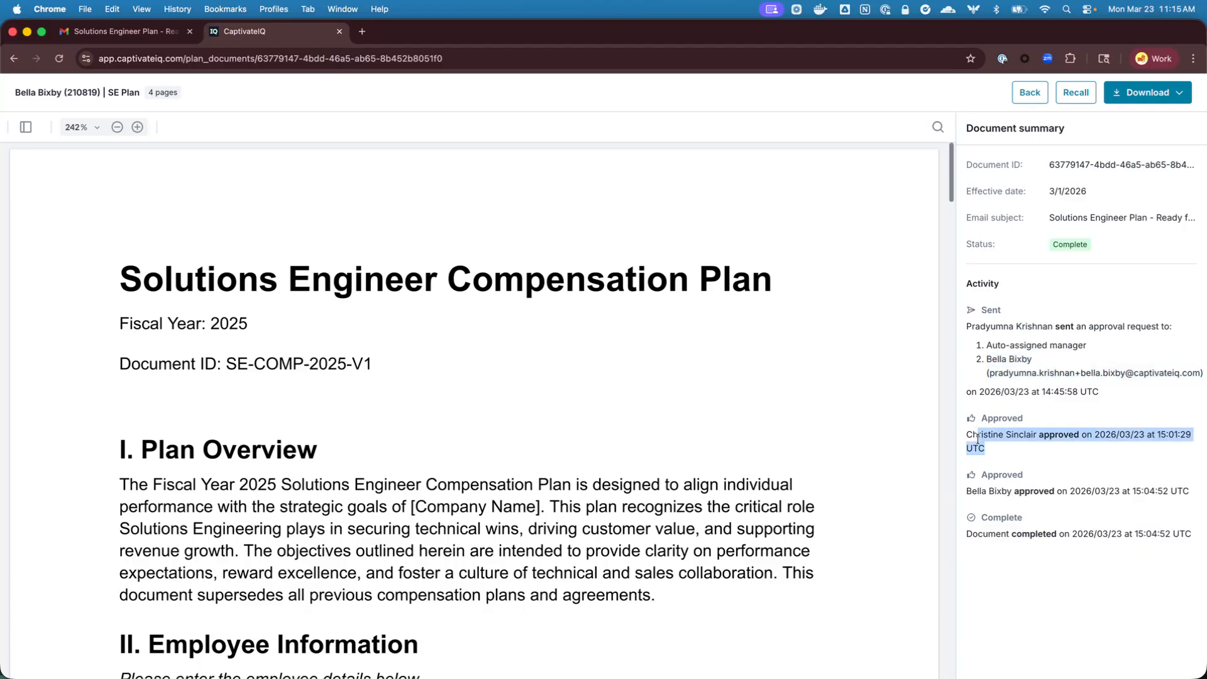
left_click(978, 439)
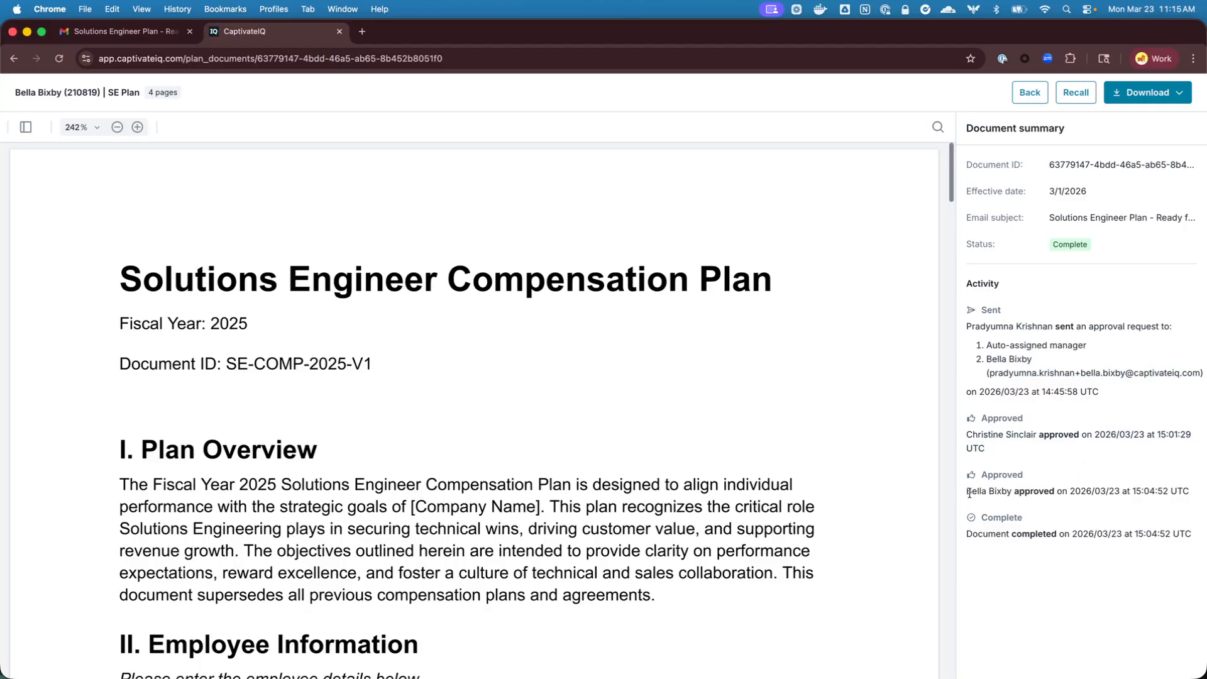
left_click_drag(969, 494, 1190, 493)
left_click(1054, 580)
View the completed document's download options and return to the documents list
left_click(1147, 96)
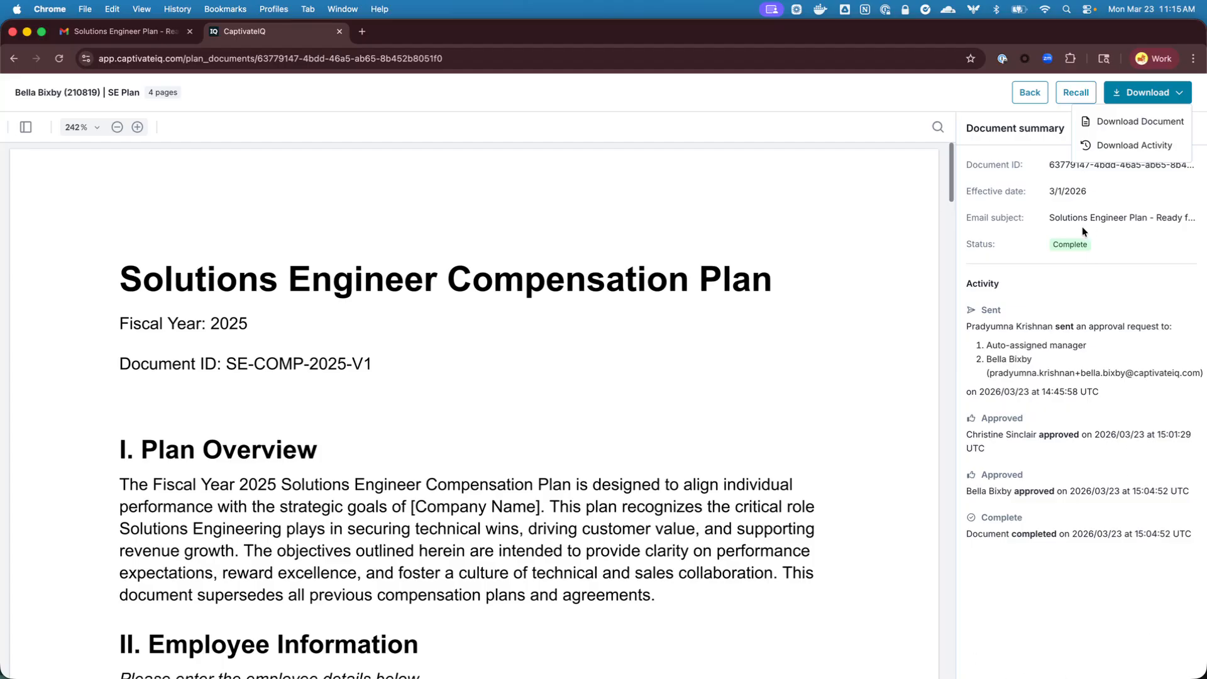
left_click(1073, 461)
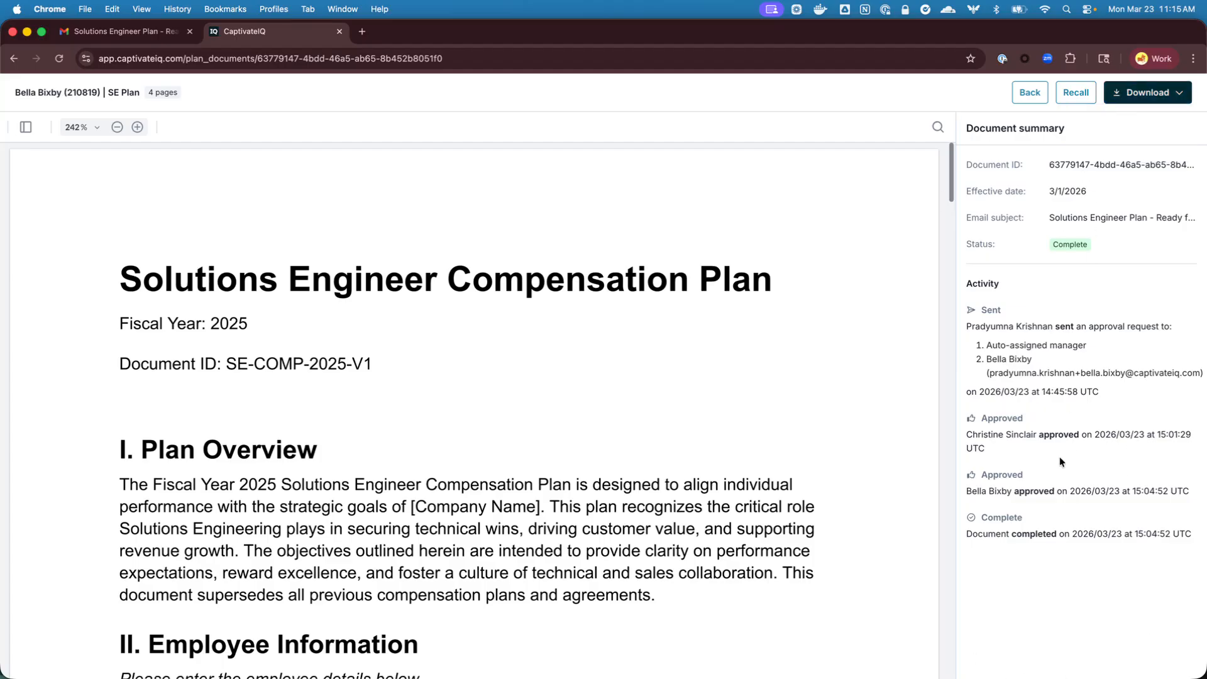
left_click(1029, 94)
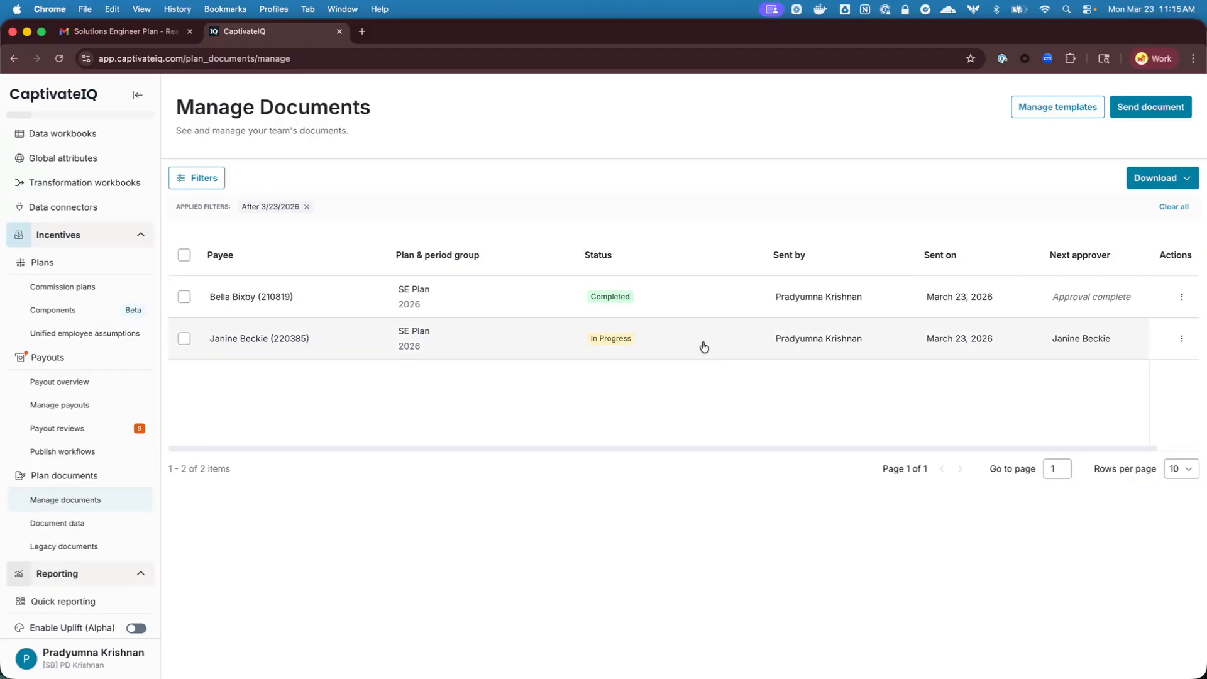
Open the in-progress SE Plan document, check its next approver and return to the documents list
left_click(702, 343)
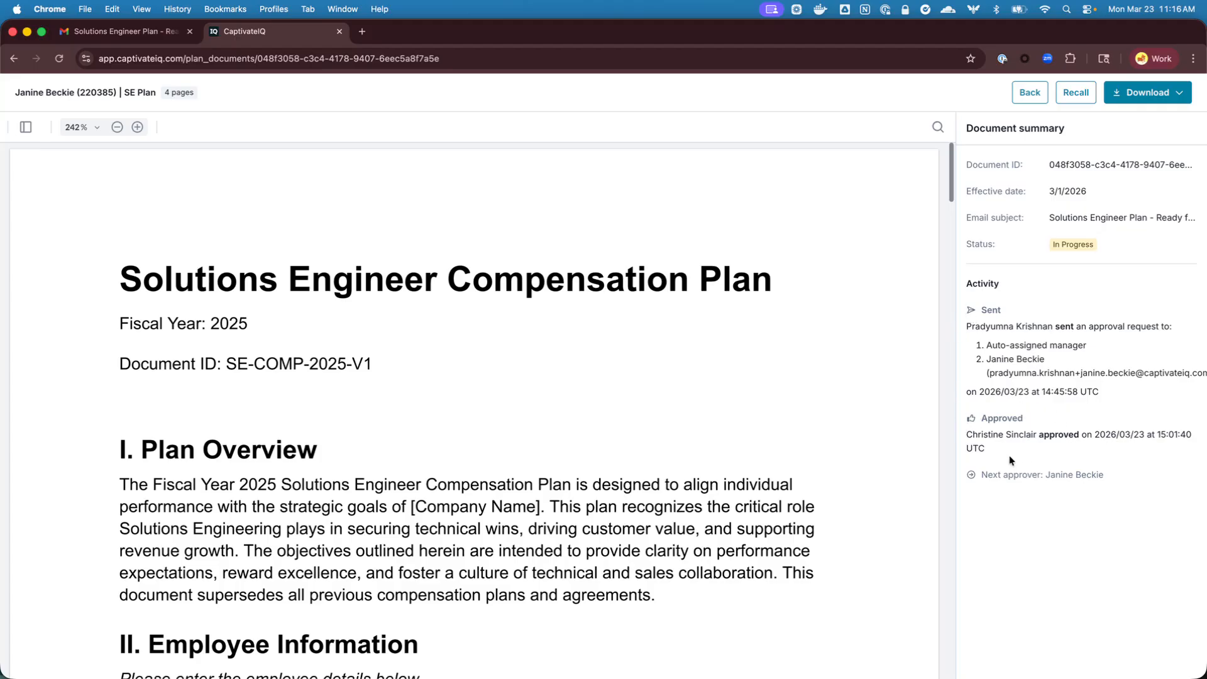
left_click_drag(1123, 479, 1020, 473)
left_click(1026, 501)
left_click(1024, 92)
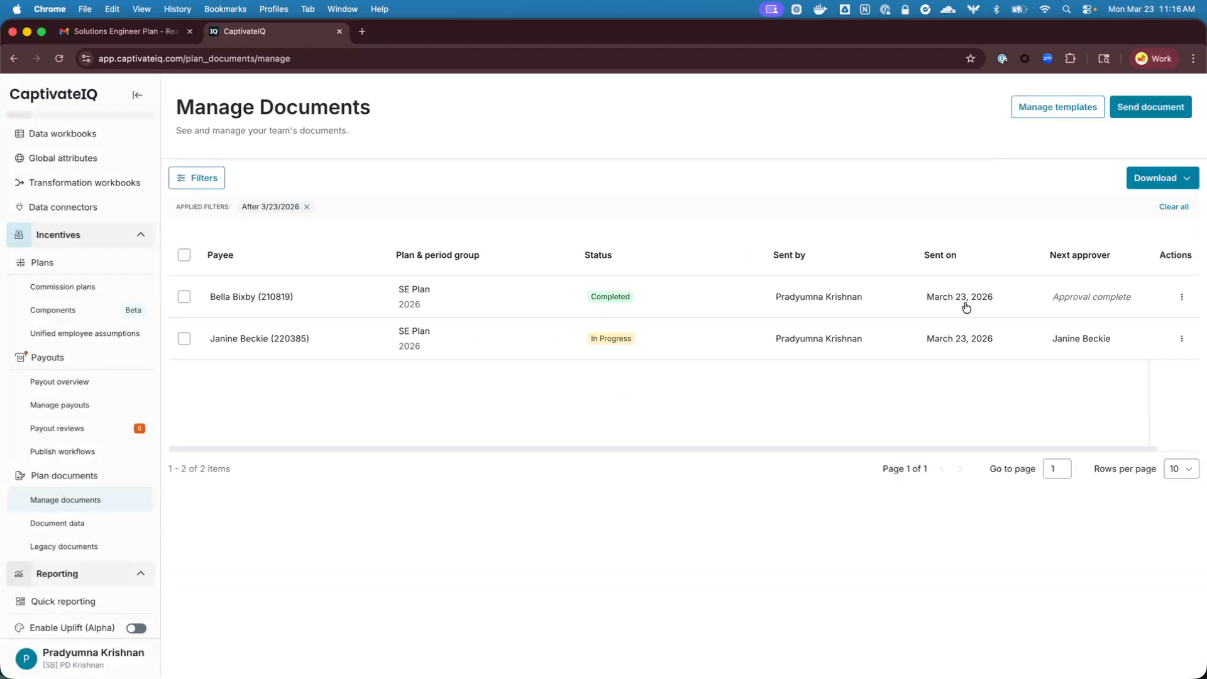